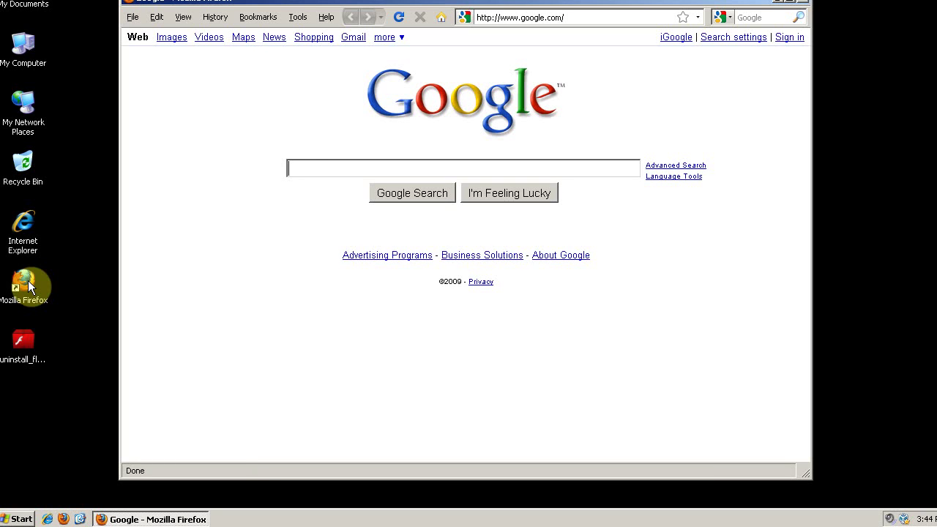
- Search Google for "flash player" and open the Adobe Flash Player download page at get.adobe.com/flashplayer
drag(399, 1, 402, 13)
click(319, 181)
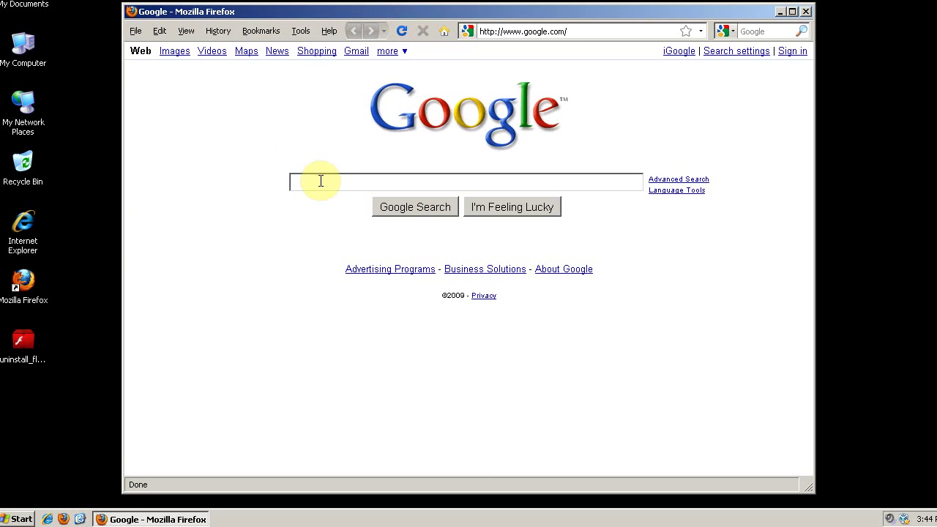
text(fl)
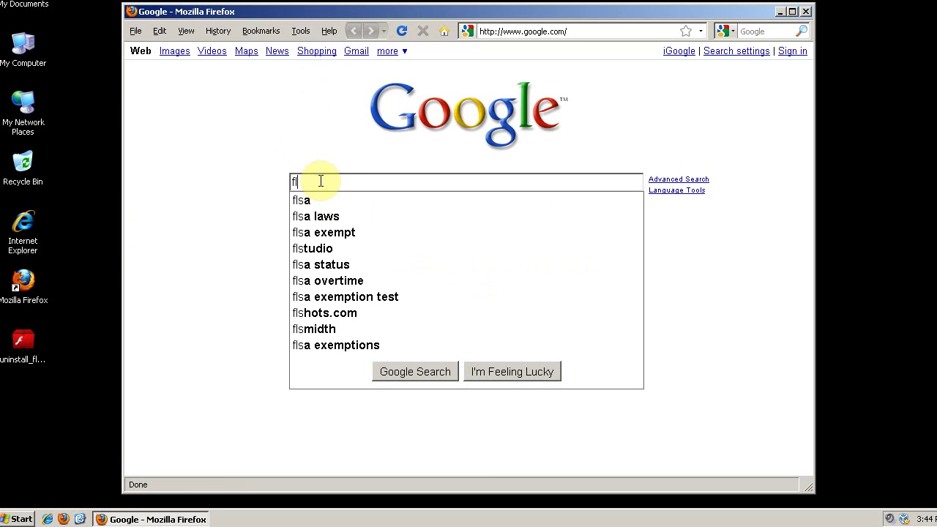
text(ash p)
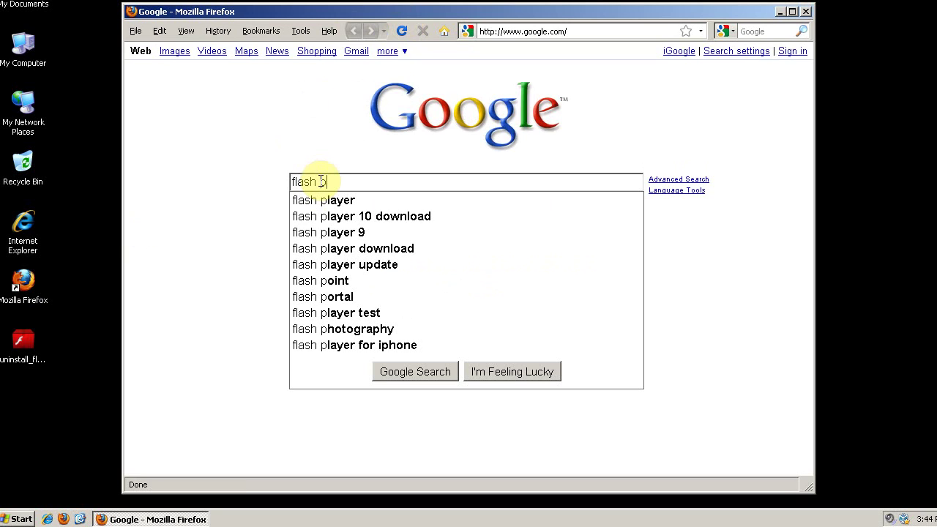
key(Down)
key(Return)
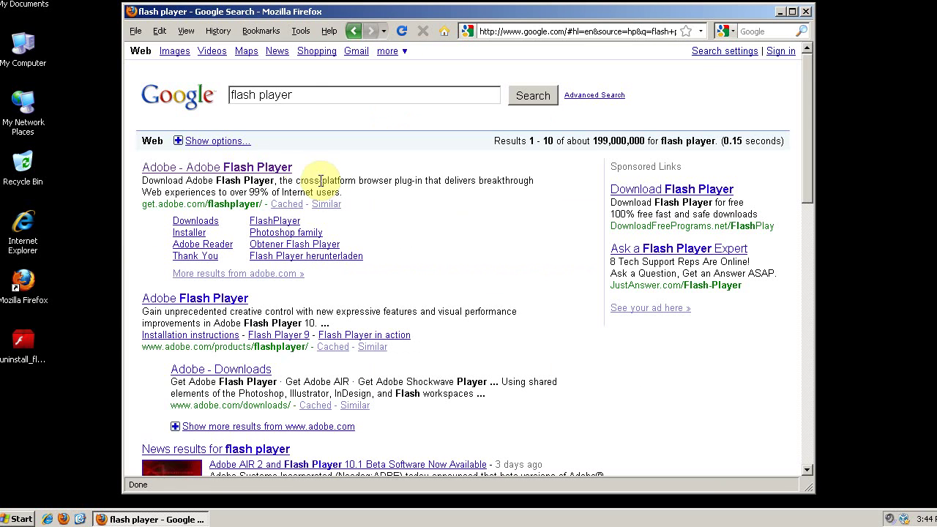
click(257, 170)
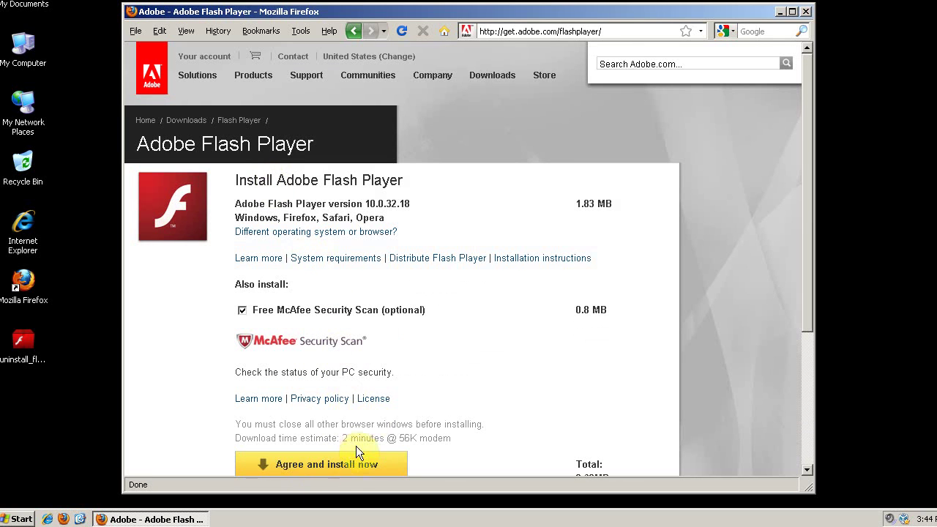
- Agree to install Flash Player with the optional McAfee Security Scan, installing the Adobe DLM add-on and restarting Firefox
click(335, 471)
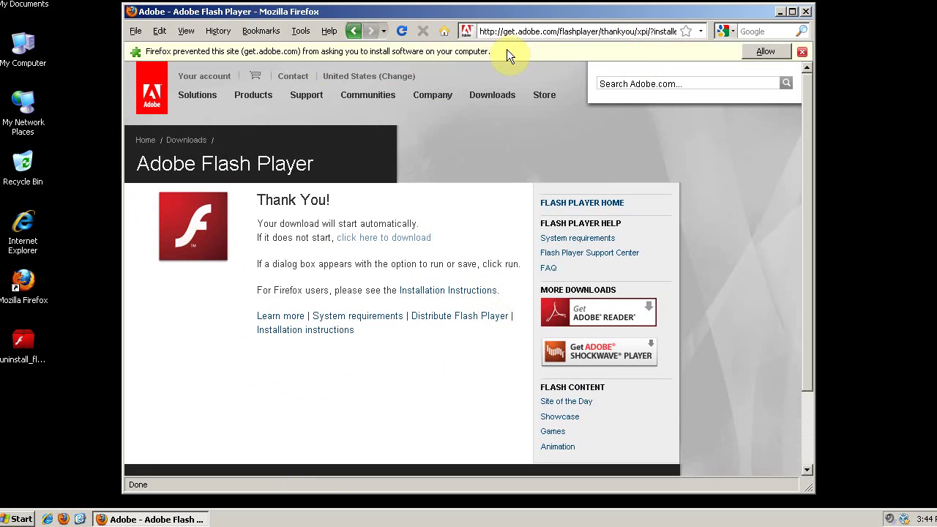
click(766, 52)
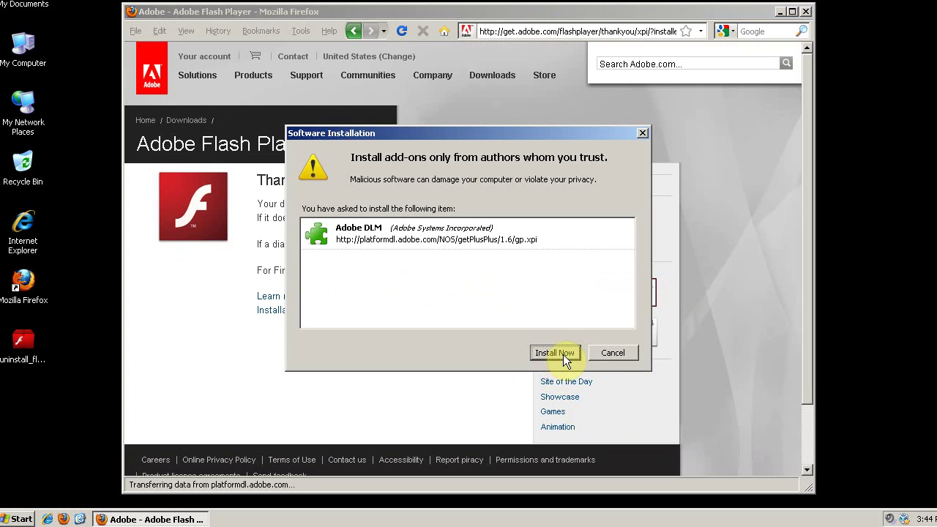
click(557, 353)
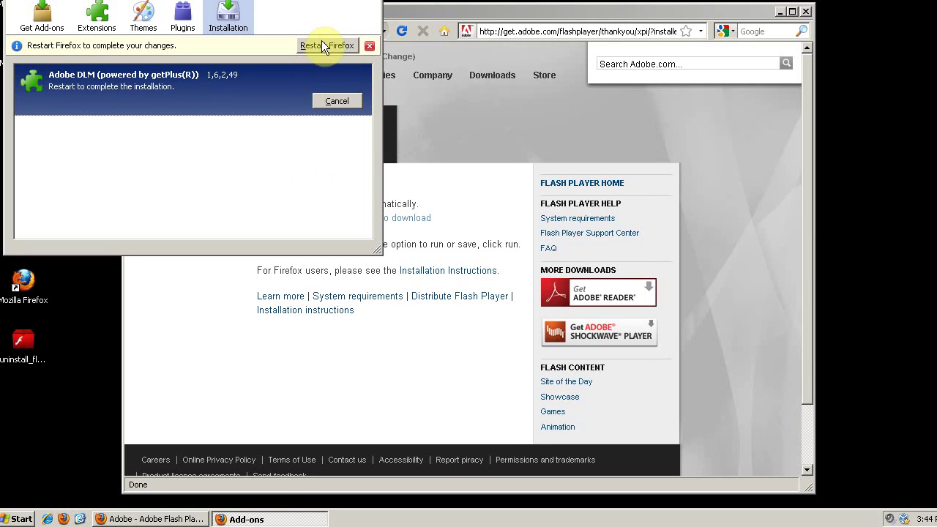
click(327, 48)
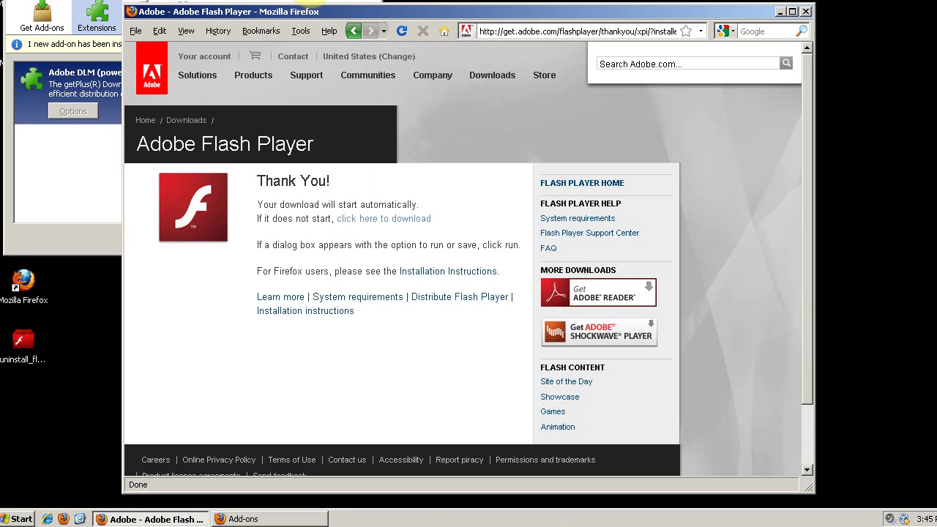
drag(317, 23, 313, 22)
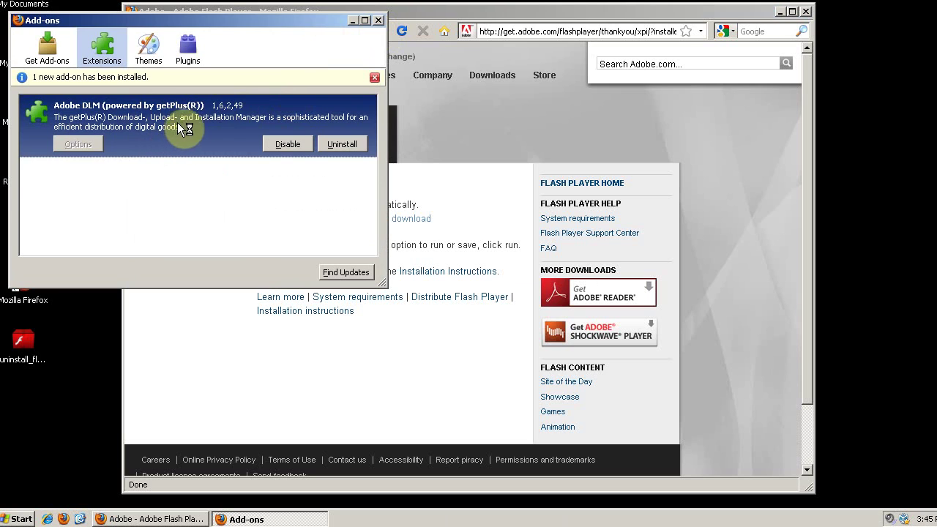
click(381, 21)
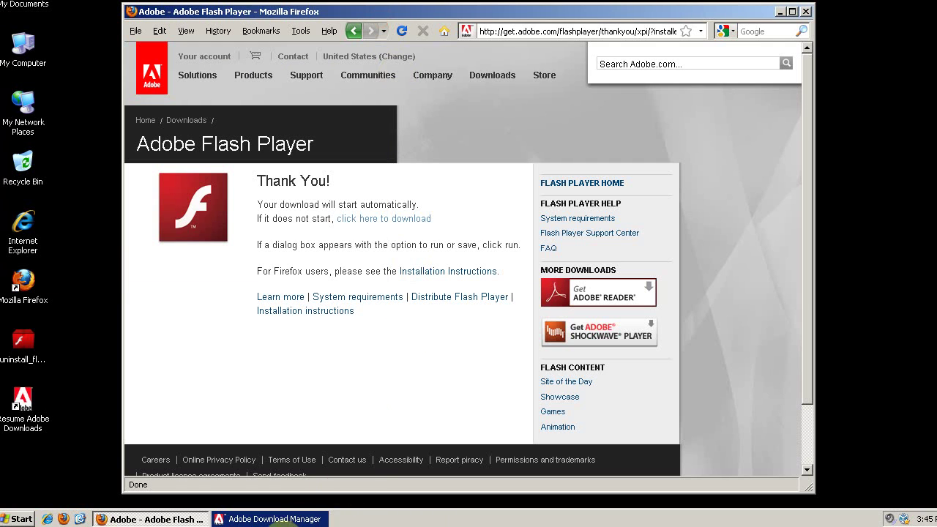
- Bring up Adobe Download Manager, close it once both installations are complete, and close the browser
click(277, 518)
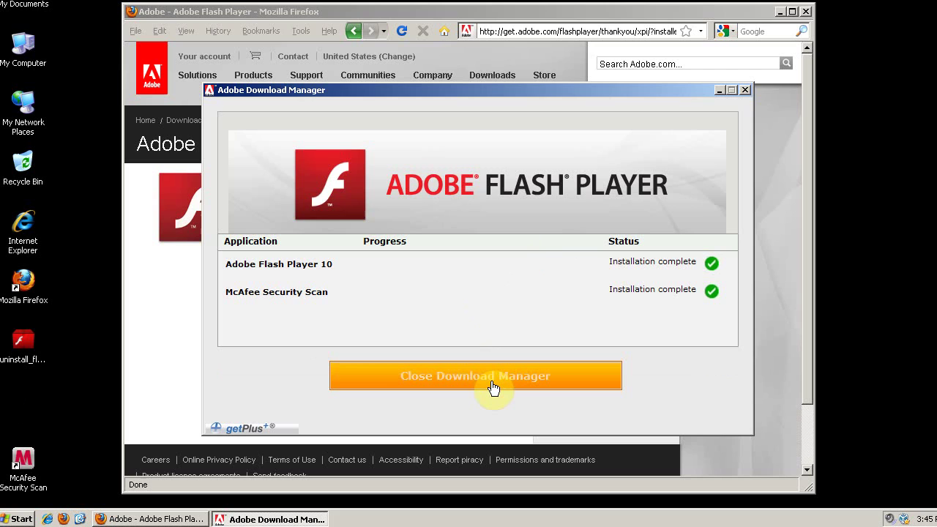
click(491, 383)
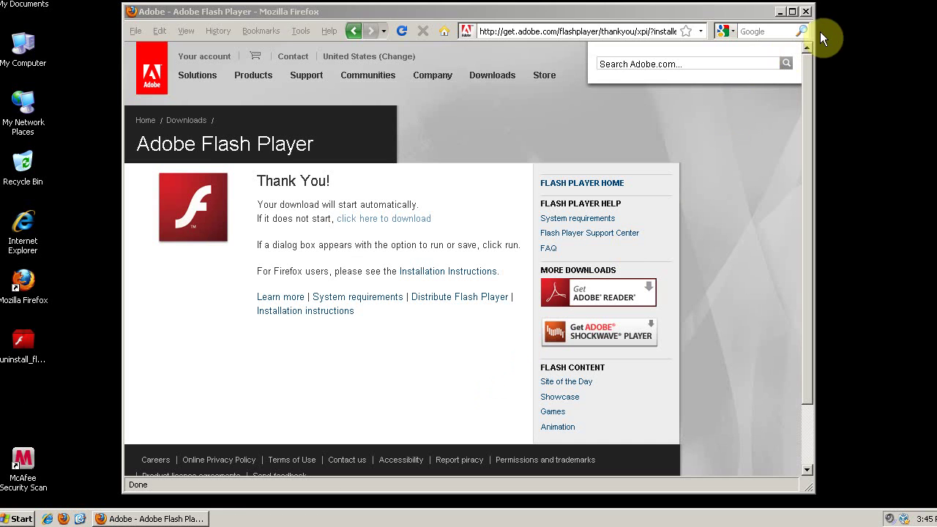
click(806, 12)
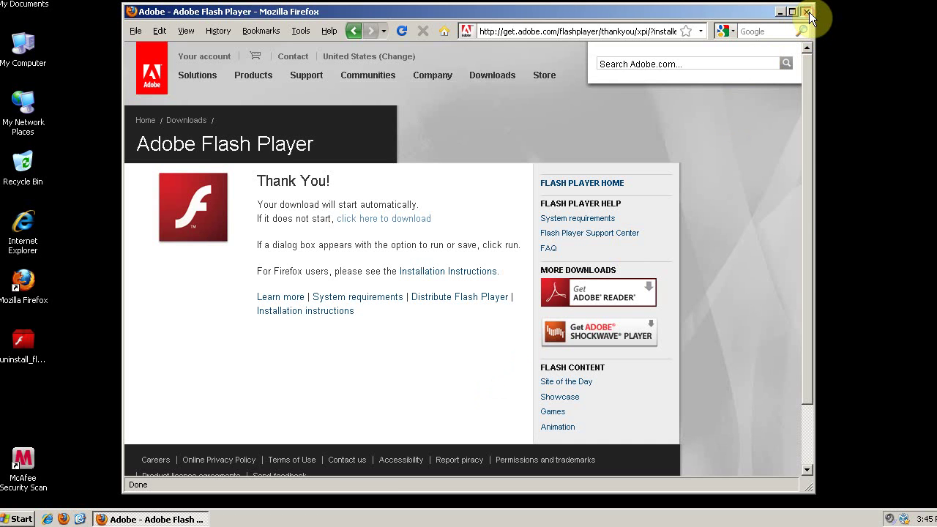
click(807, 11)
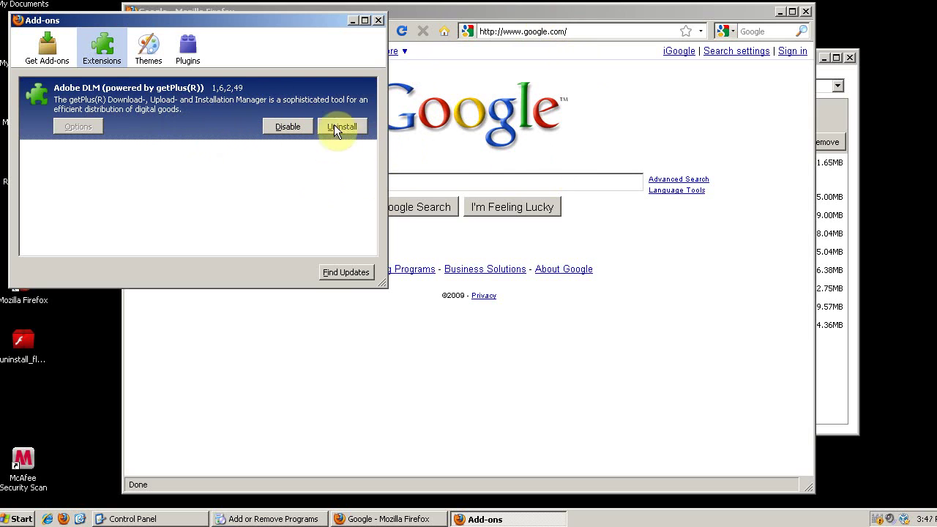
- Examine the Adobe Flash Player 10 Plugin and McAfee Security Scan entries in Add or Remove Programs
click(778, 12)
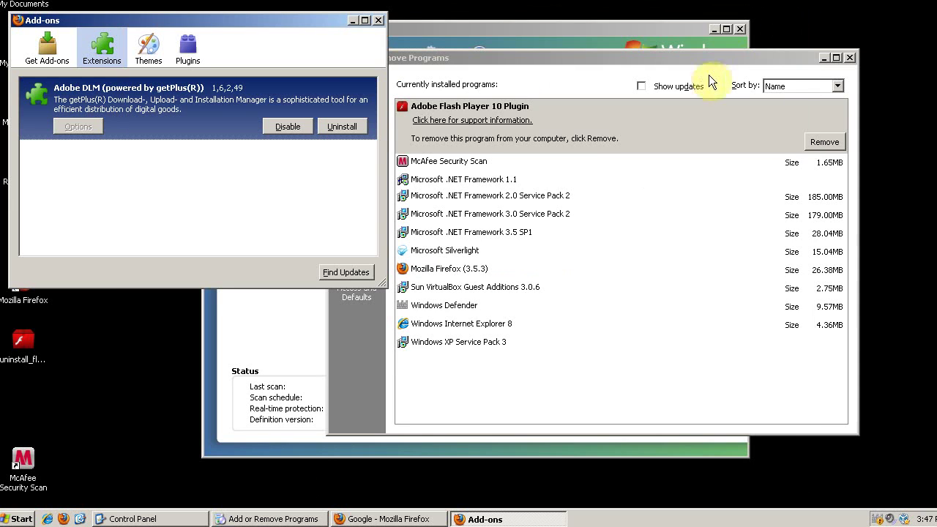
drag(656, 60, 667, 69)
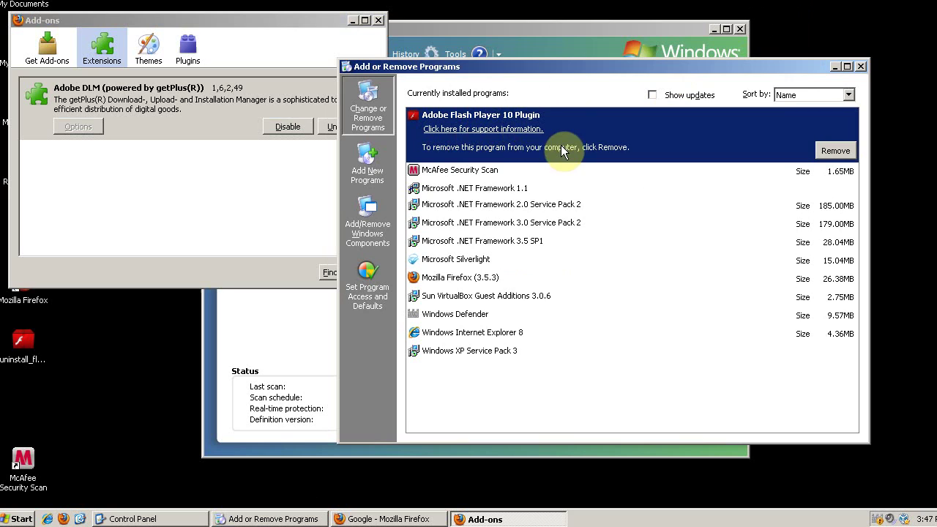
click(507, 169)
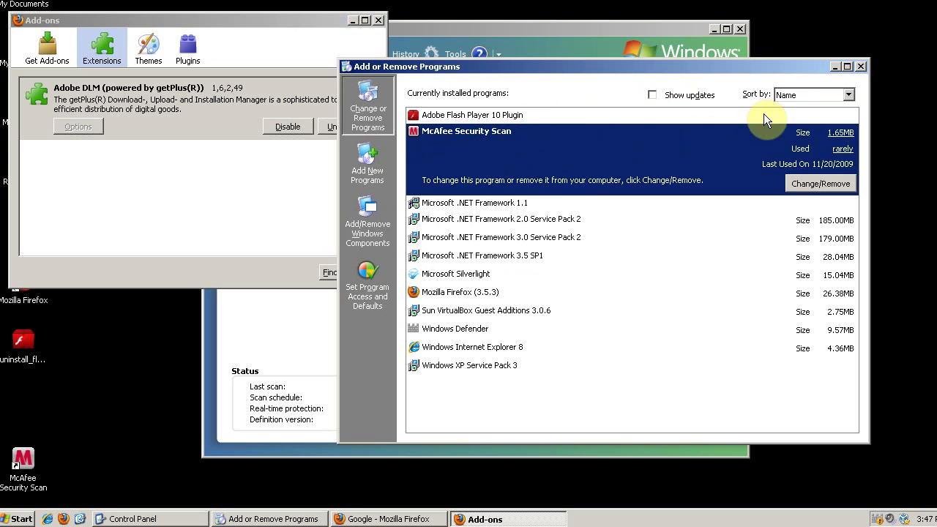
click(836, 67)
- Examine the McAfee startup program in Windows Defender's Software Explorer, closing Windows Defender and the Add-ons window when done
click(459, 52)
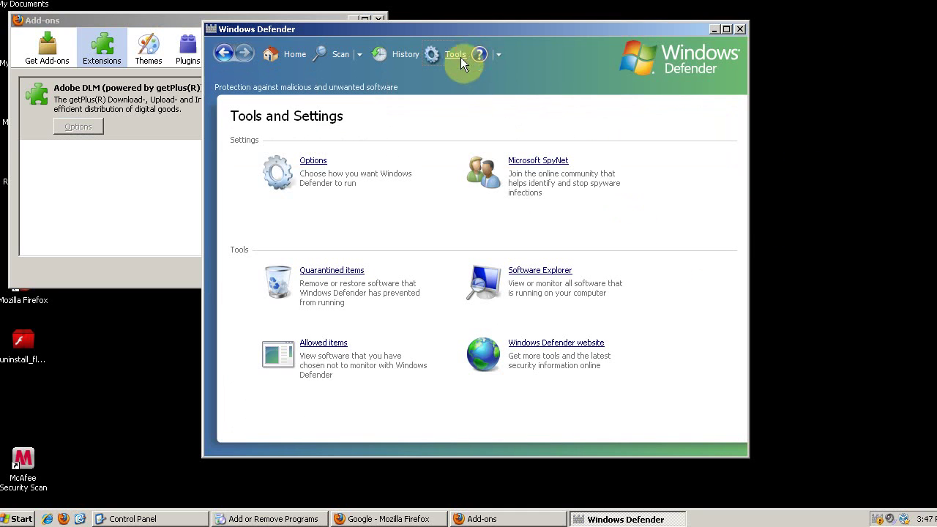
click(541, 270)
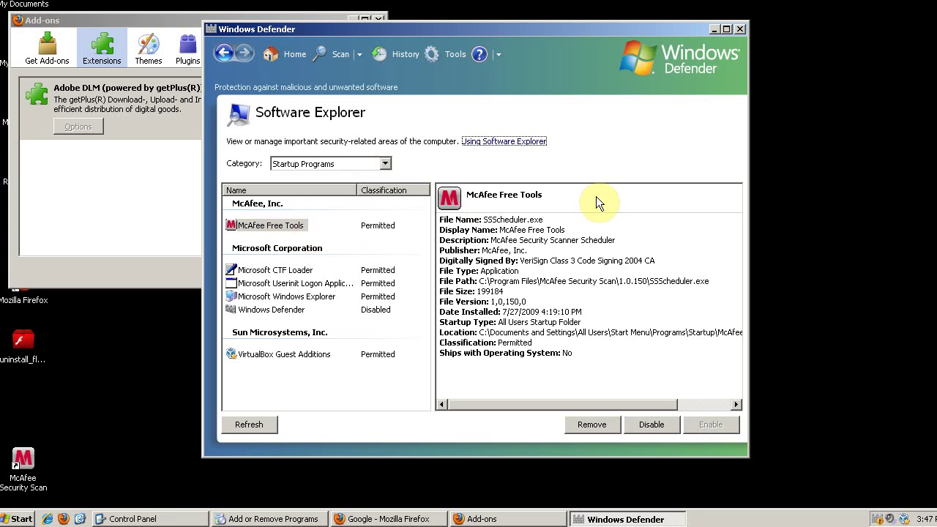
click(741, 29)
click(378, 21)
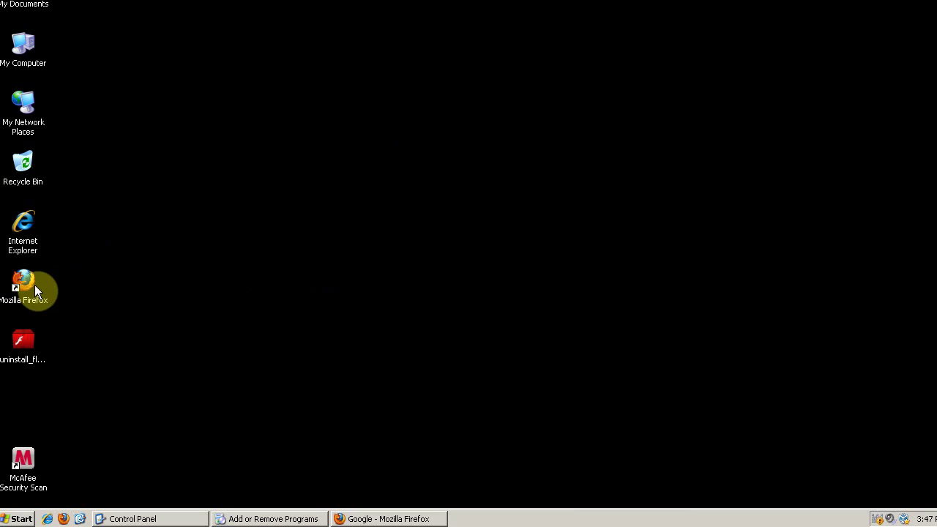
- Switch to Firefox, uninstall the Adobe DLM (powered by getPlus(R)) extension, and restart the browser
click(376, 517)
click(294, 33)
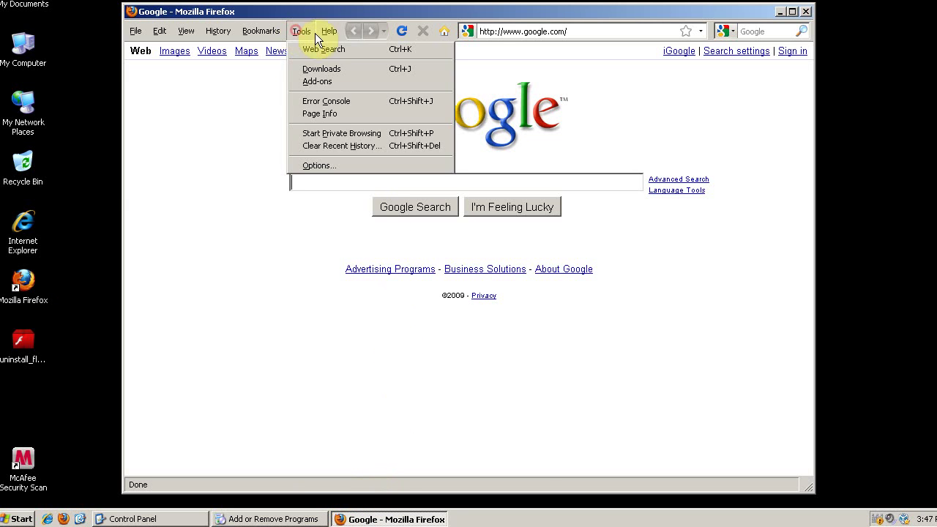
click(317, 81)
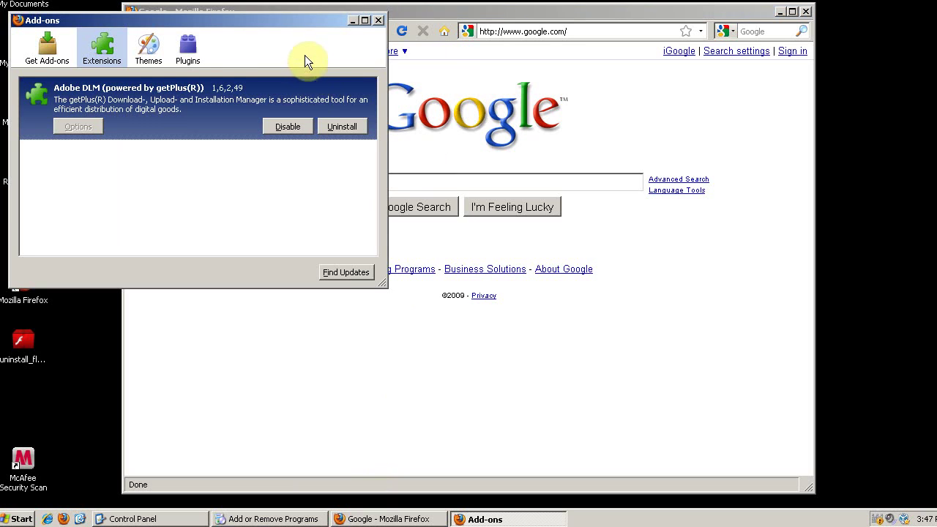
click(344, 128)
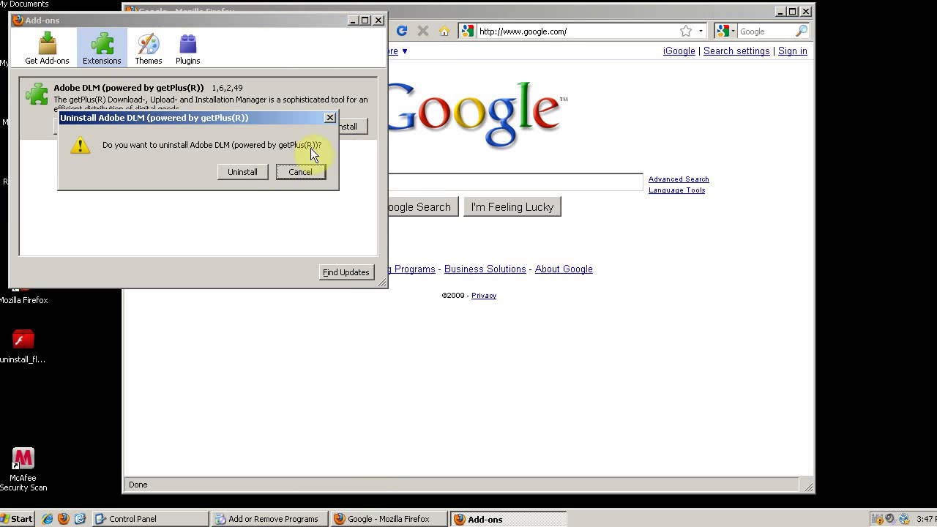
click(242, 172)
click(333, 77)
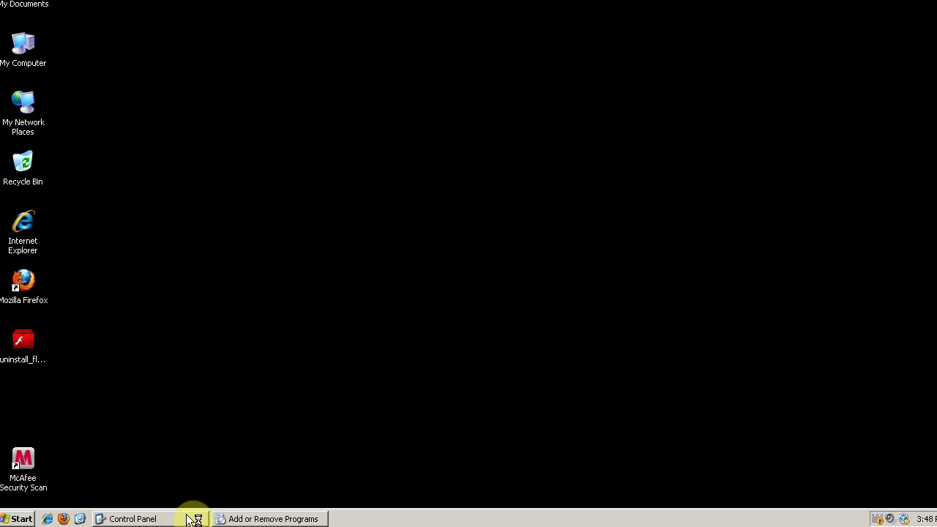
- Switch to Add or Remove Programs and uninstall McAfee Security Scan
click(263, 519)
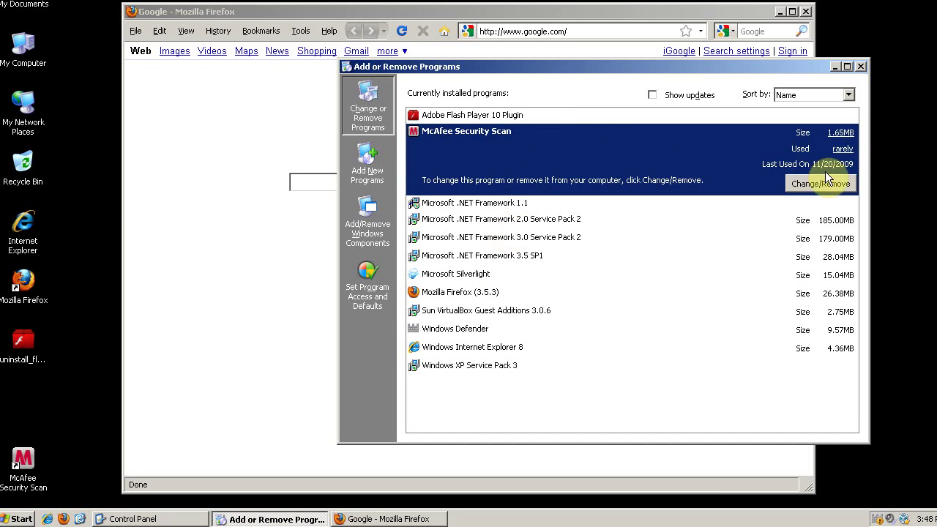
click(827, 185)
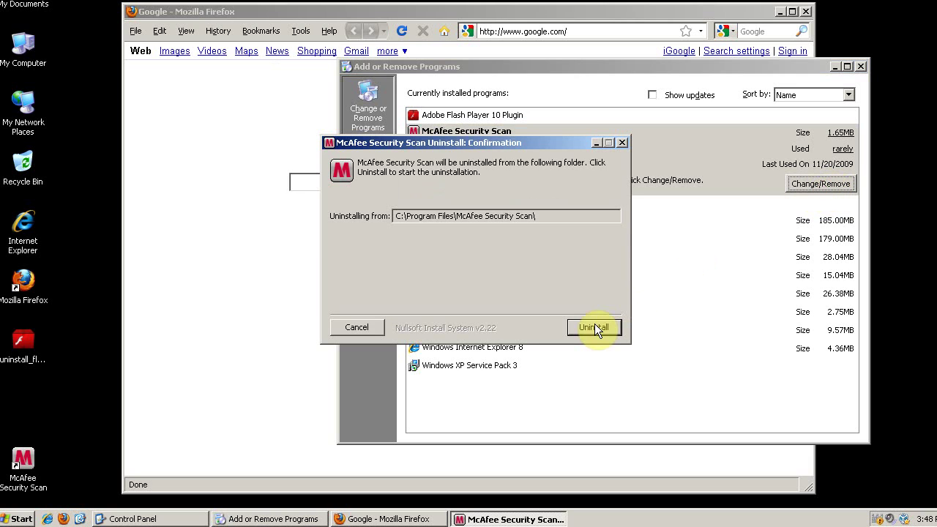
click(593, 327)
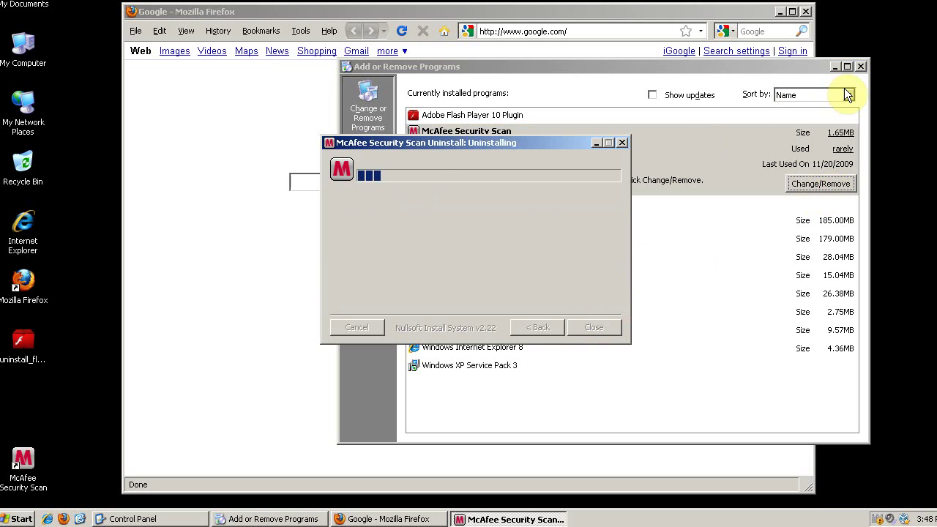
click(593, 327)
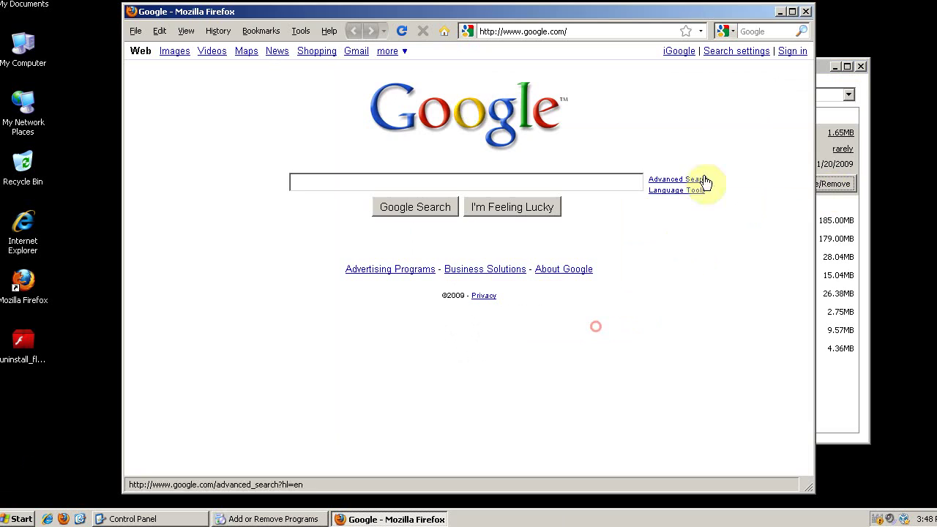
- Remove the Adobe Flash Player 10 Plugin from the installed programs, and close the programs list and the browser
click(843, 118)
click(830, 117)
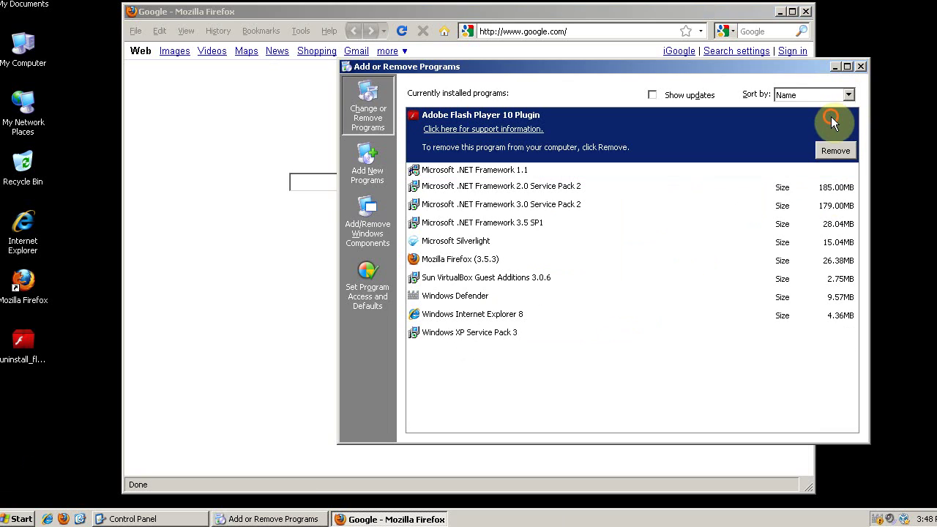
click(842, 151)
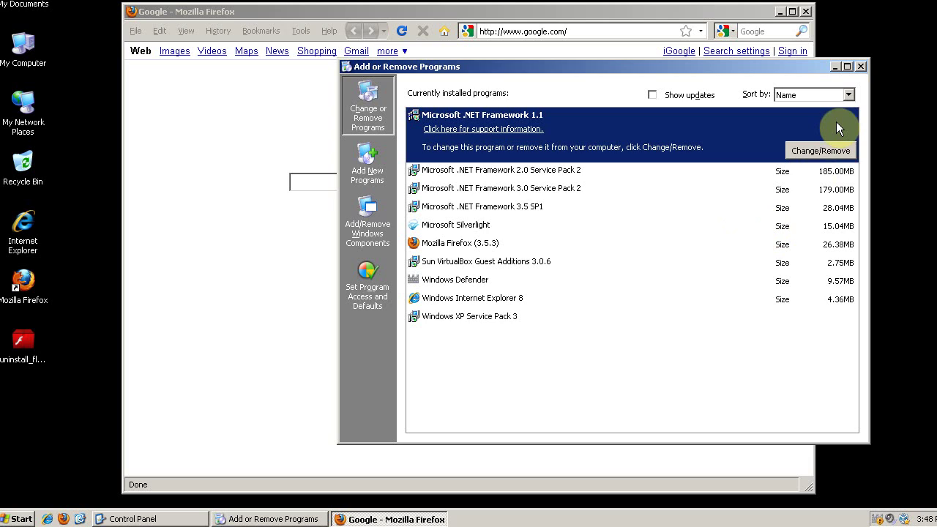
click(861, 67)
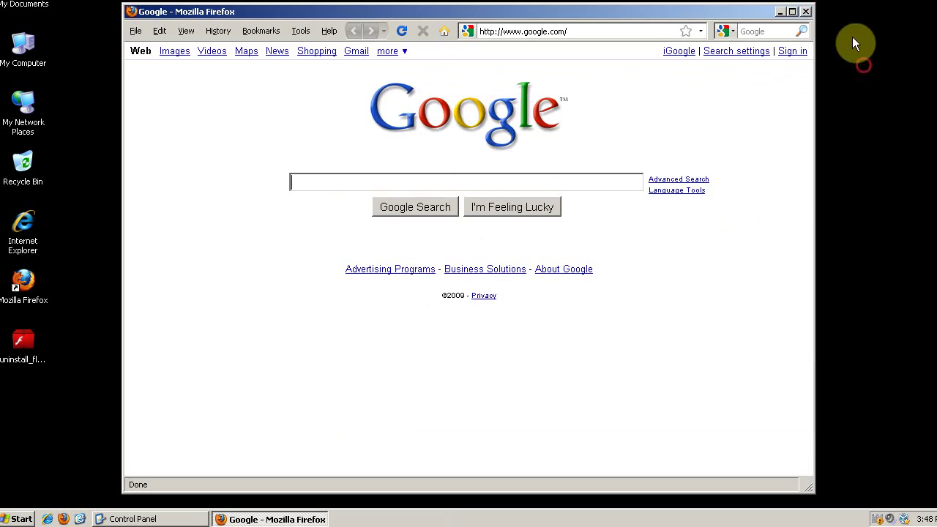
click(805, 11)
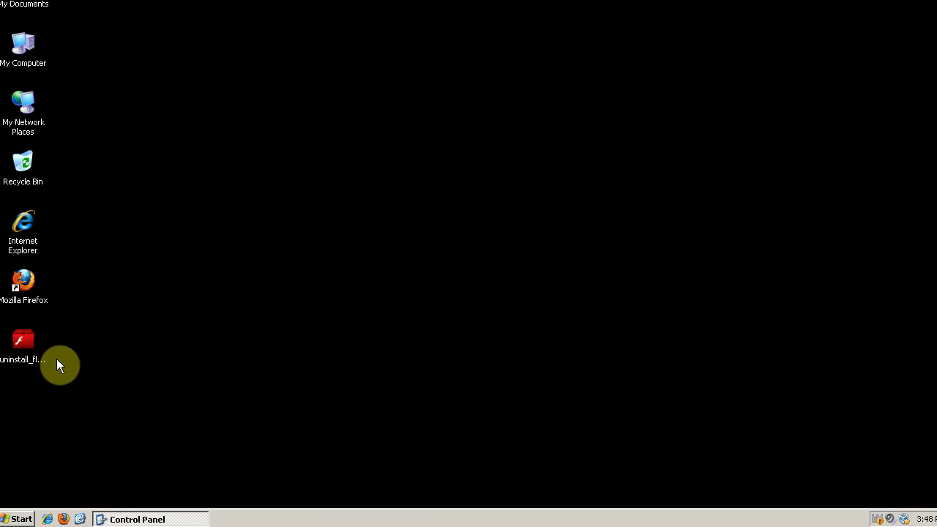
click(24, 341)
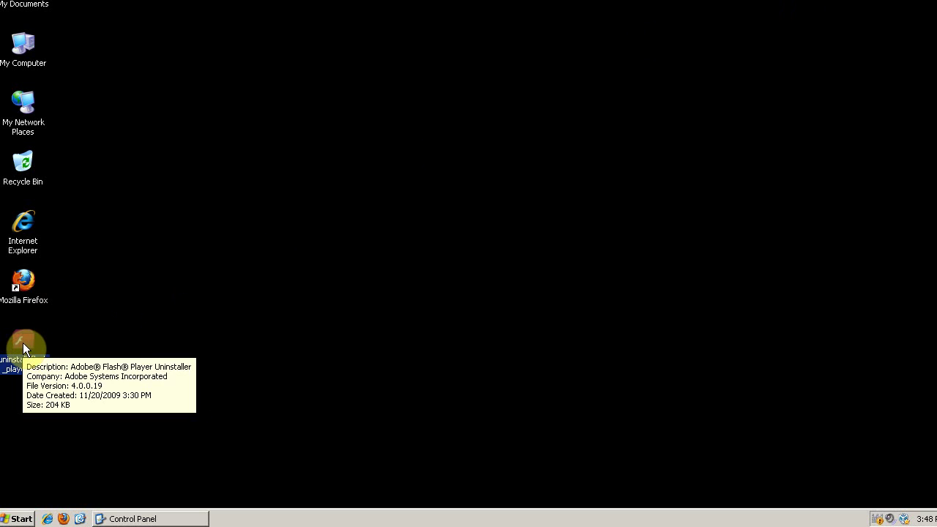
click(33, 266)
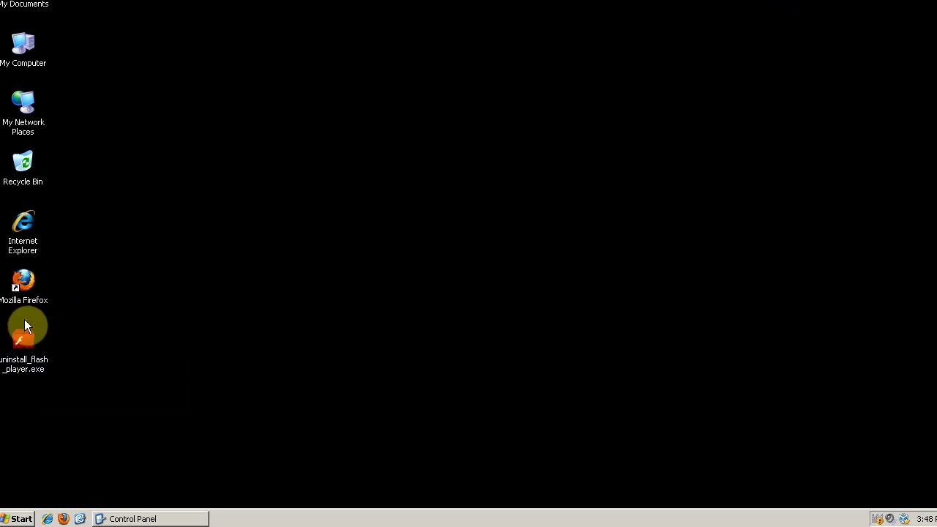
- Open Firefox and search Google for "flash uninstaller"
click(23, 281)
double_click(23, 281)
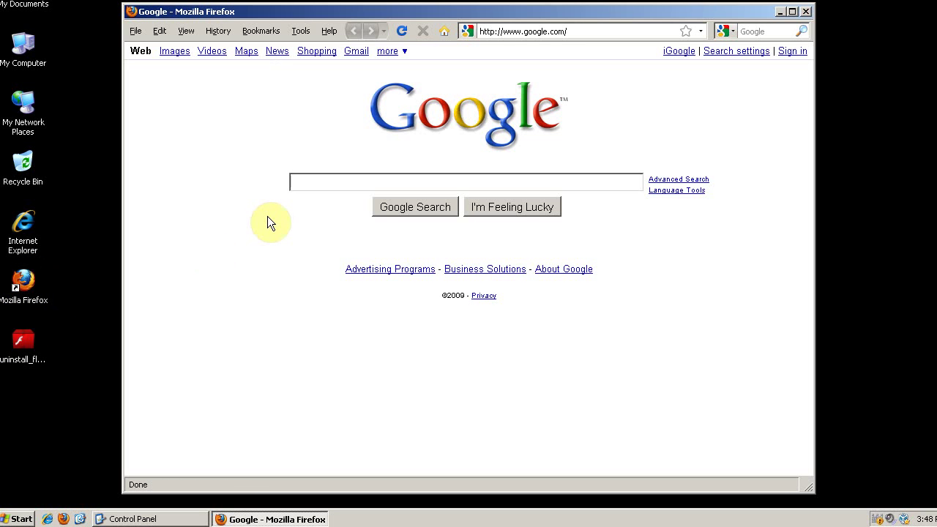
click(334, 181)
text(fl)
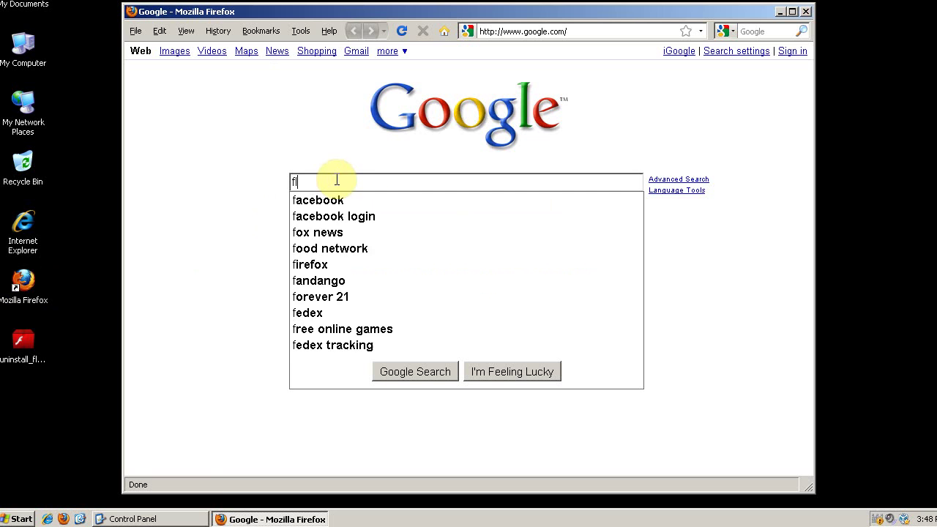
text(ash uninsta)
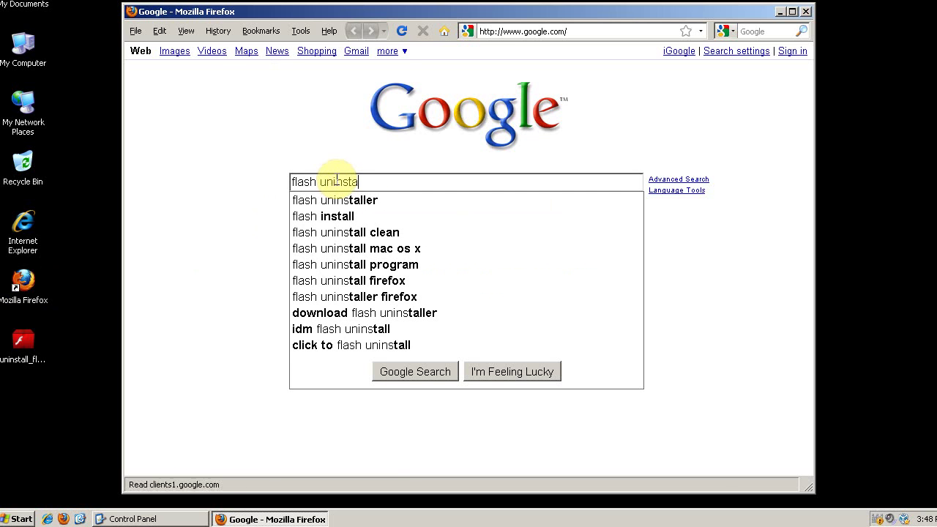
key(Down)
key(Return)
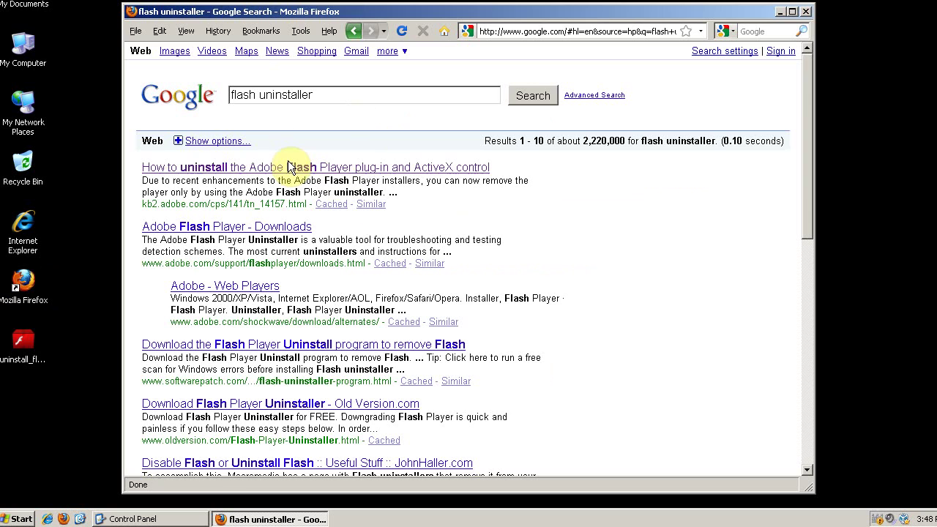
- View Adobe's TechNote on uninstalling the Flash Player plug-in and ActiveX control, select its web address, and close the browser
click(296, 168)
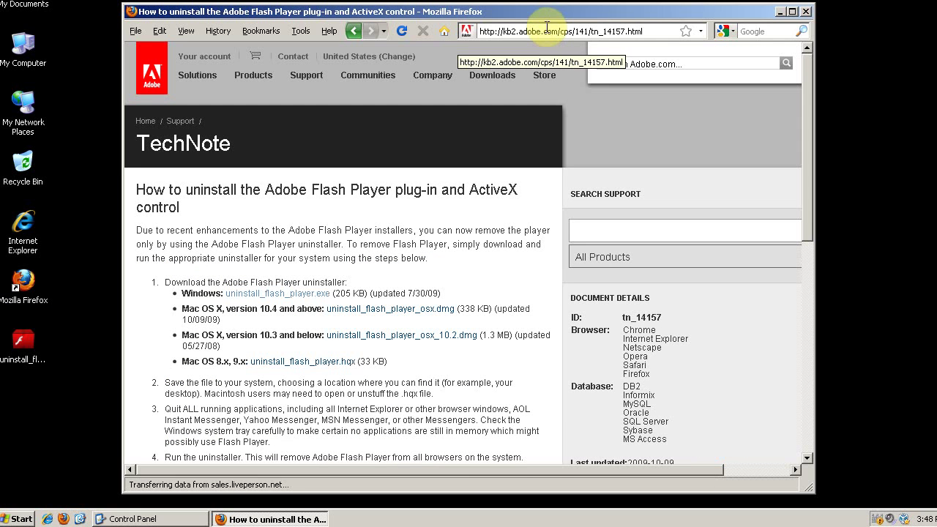
click(545, 31)
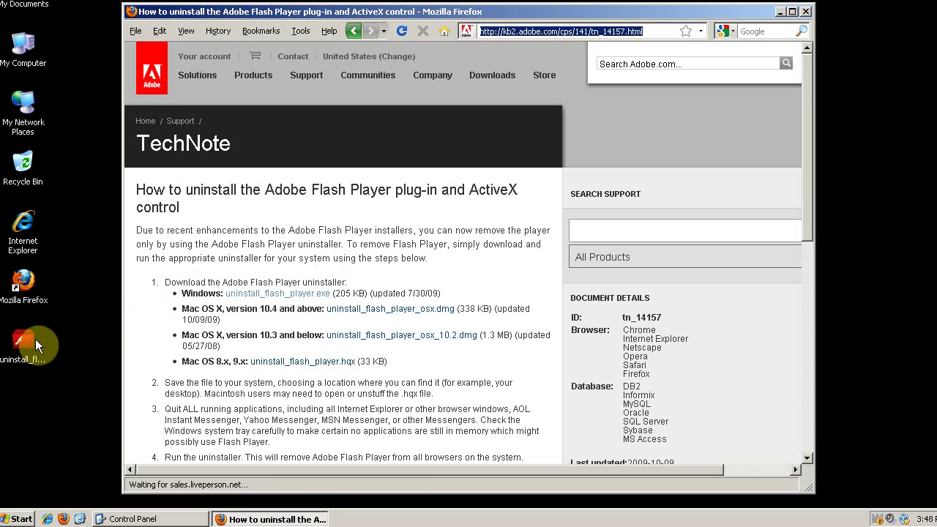
click(805, 12)
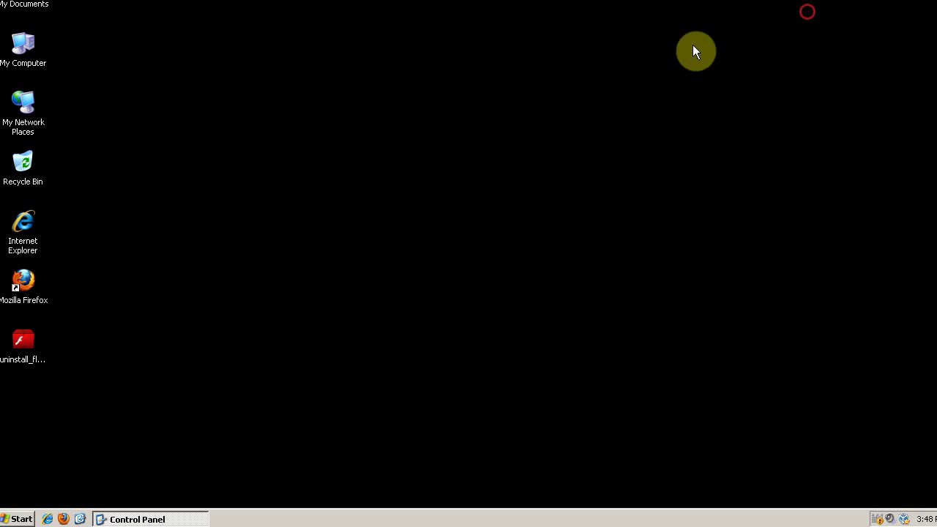
- Run uninstall_flash_player.exe from the desktop, confirm the removal of Adobe Flash Player, and close the uninstaller
click(16, 348)
click(16, 348)
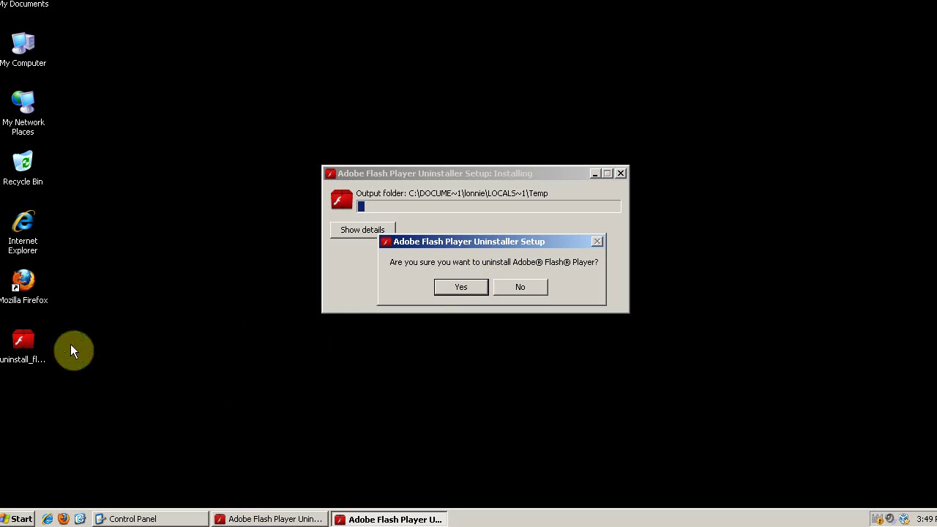
click(450, 290)
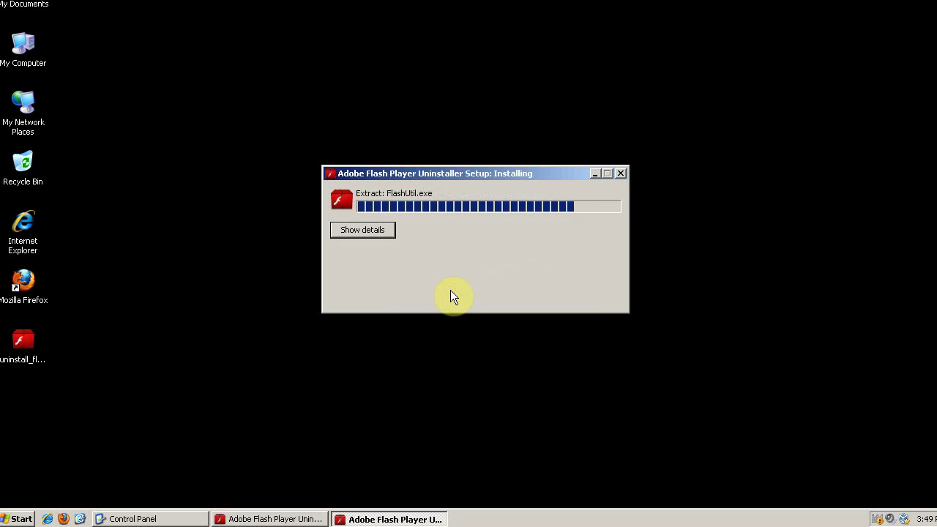
click(619, 175)
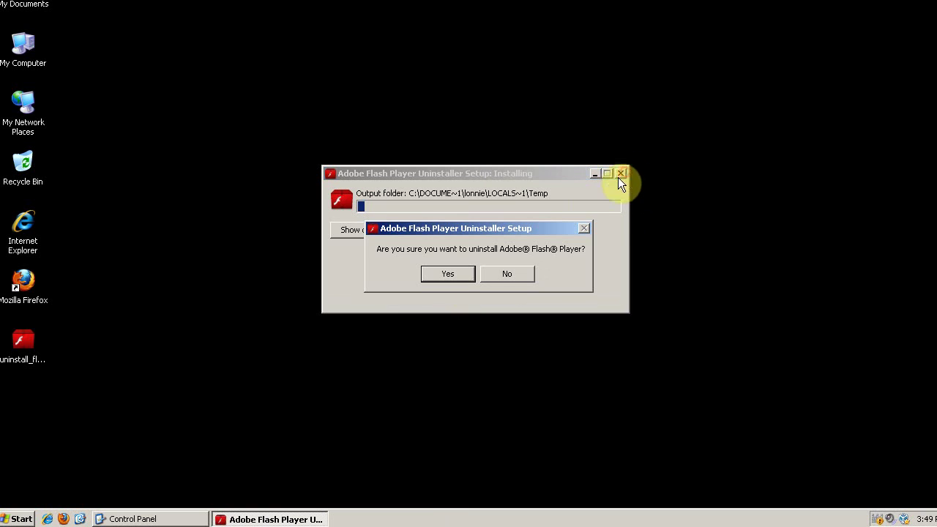
click(452, 277)
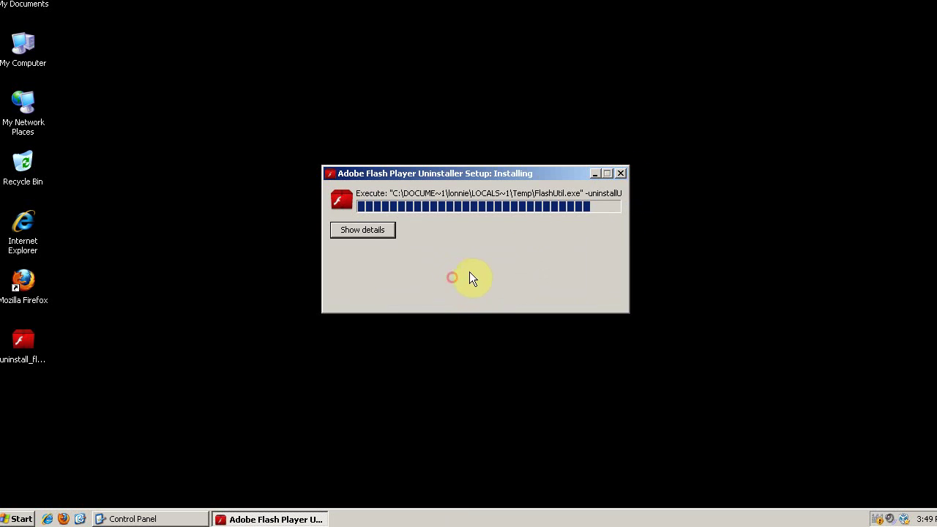
click(571, 297)
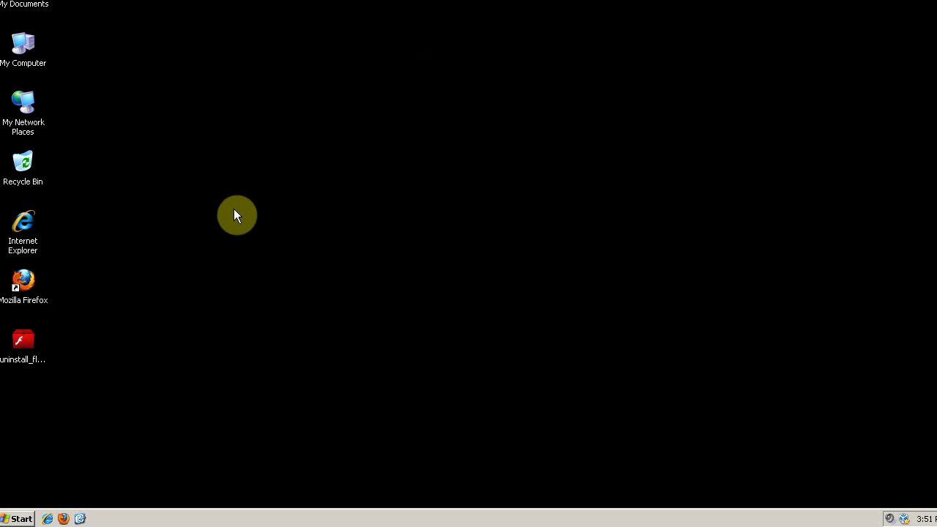
- Open Firefox, search Google for "flash player", and open Adobe's Flash Player download page at get.adobe.com/flashplayer
click(22, 285)
double_click(22, 286)
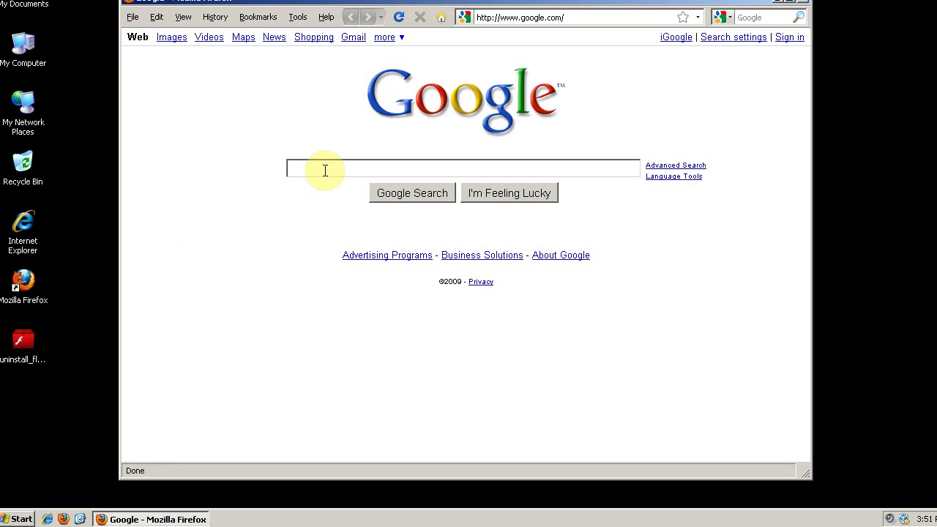
text(flash)
key(Down)
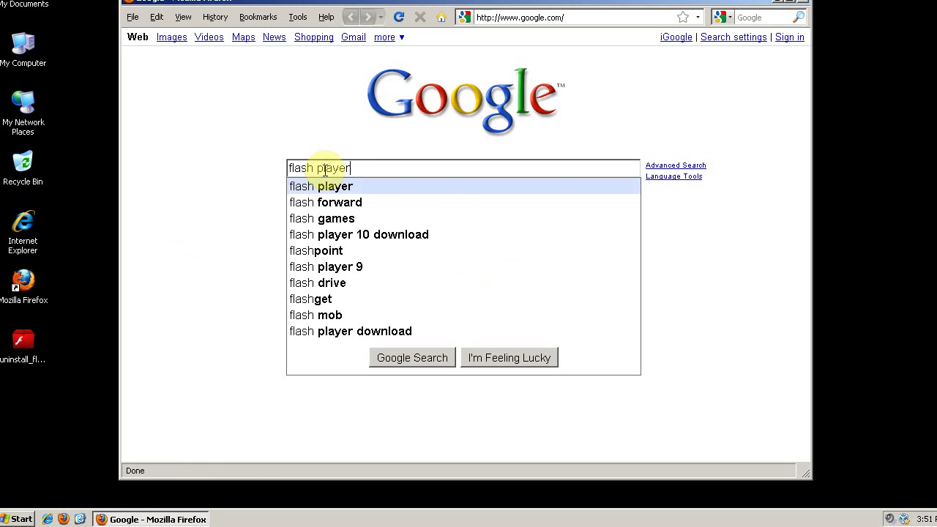
key(Return)
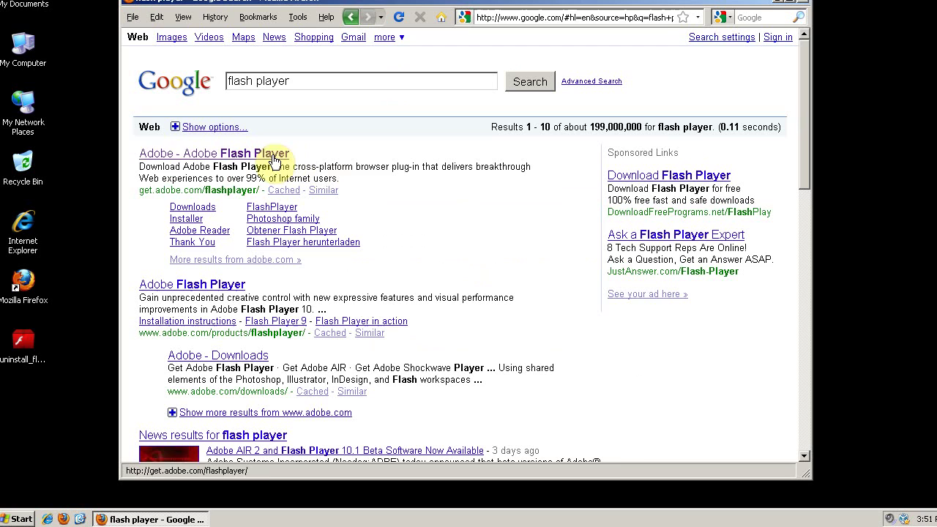
click(276, 157)
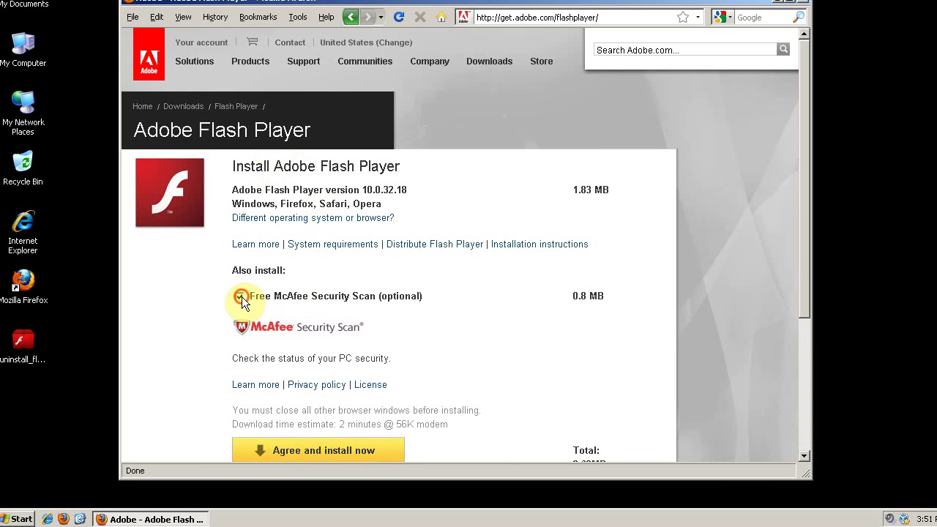
- Exclude the Free McAfee Security Scan, agree to install Flash Player, and dismiss Firefox's software installation notice without allowing it
click(240, 296)
scroll(280, 295, down, 1)
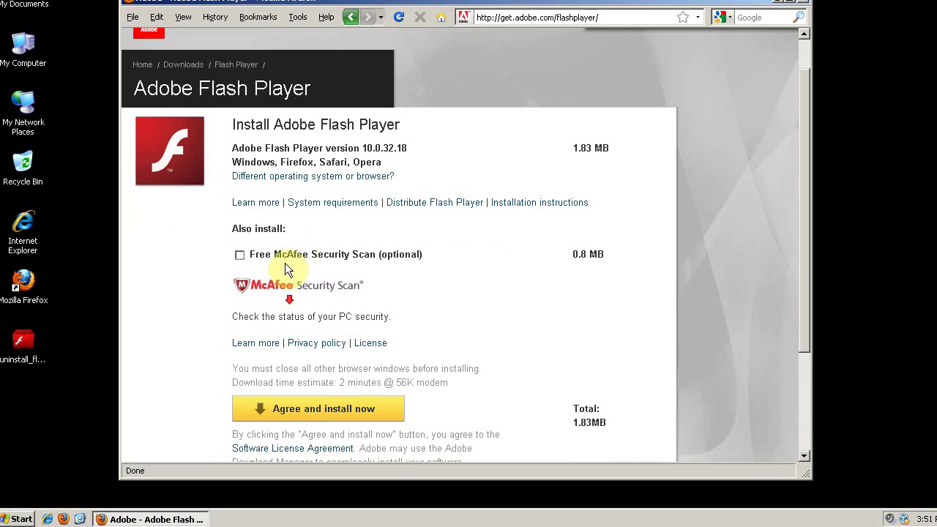
click(323, 416)
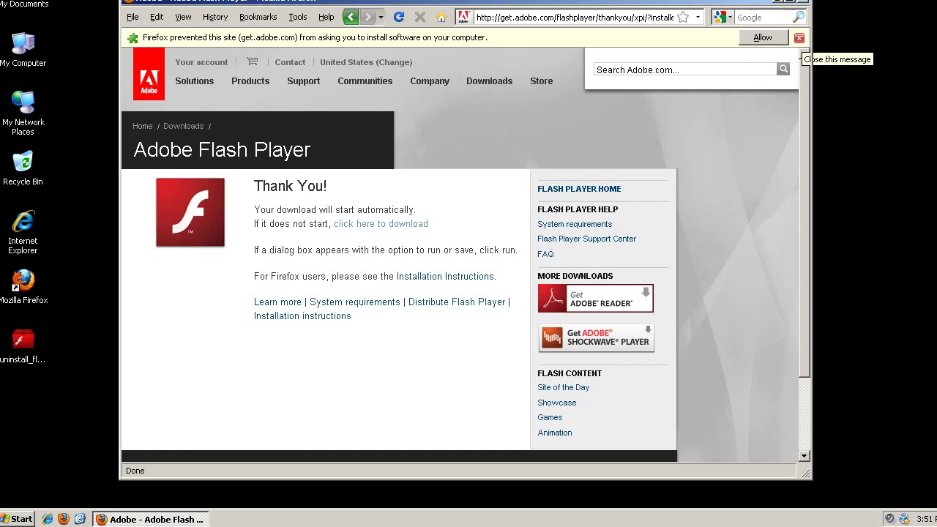
click(799, 37)
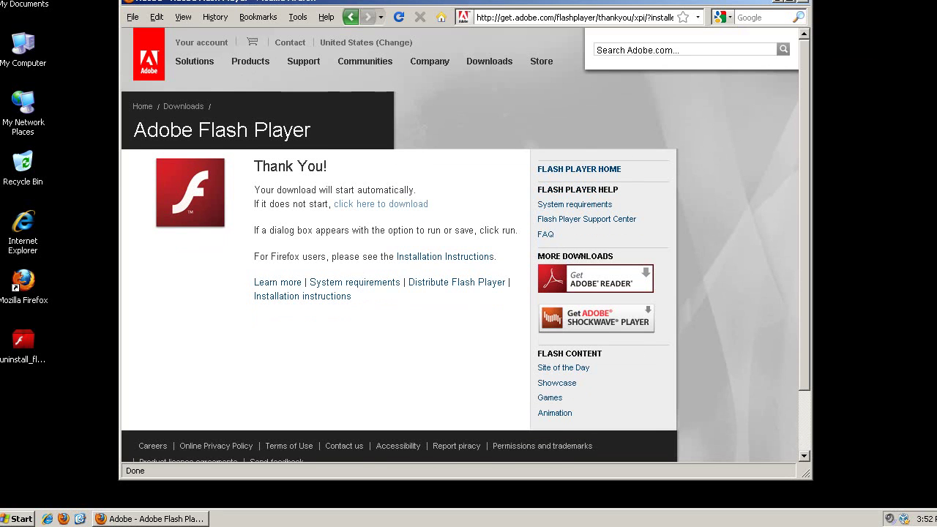
- Save the linked install_flash_player.exe to the desktop, then clear and close the downloads list
right_click(371, 212)
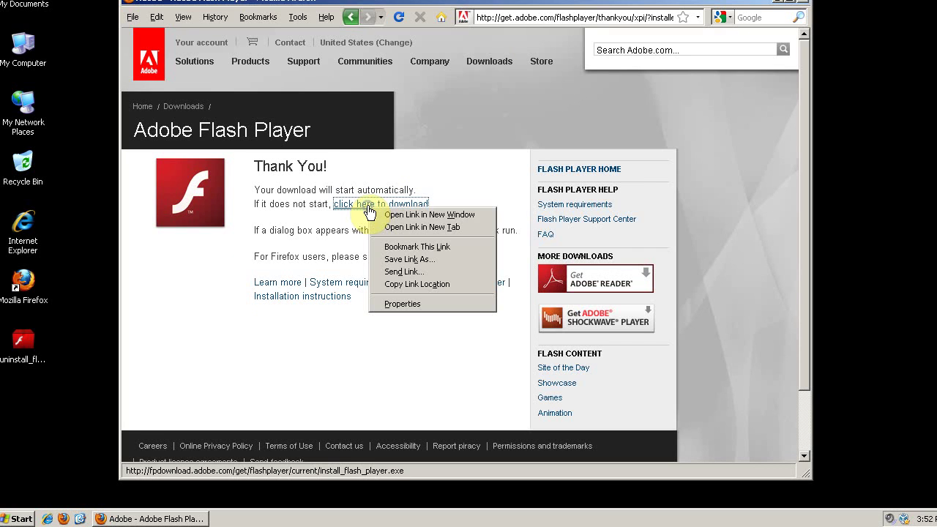
click(411, 260)
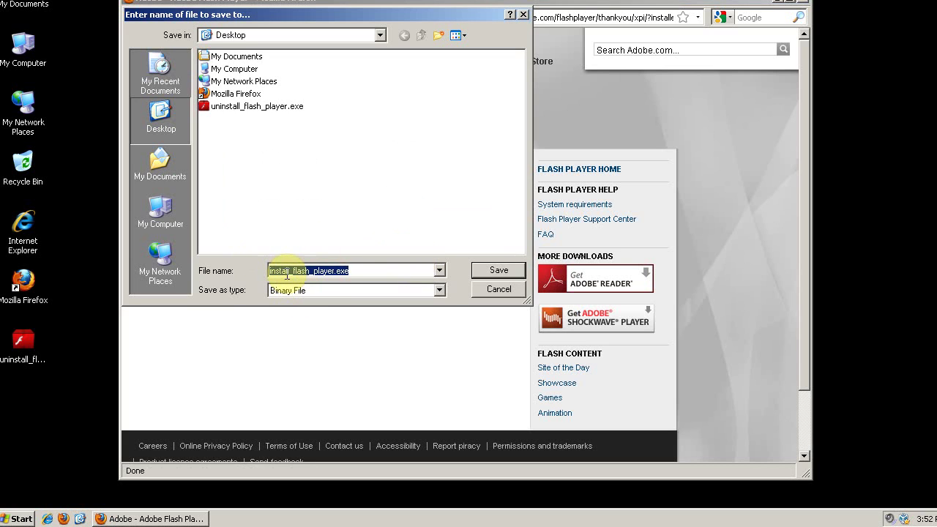
click(502, 267)
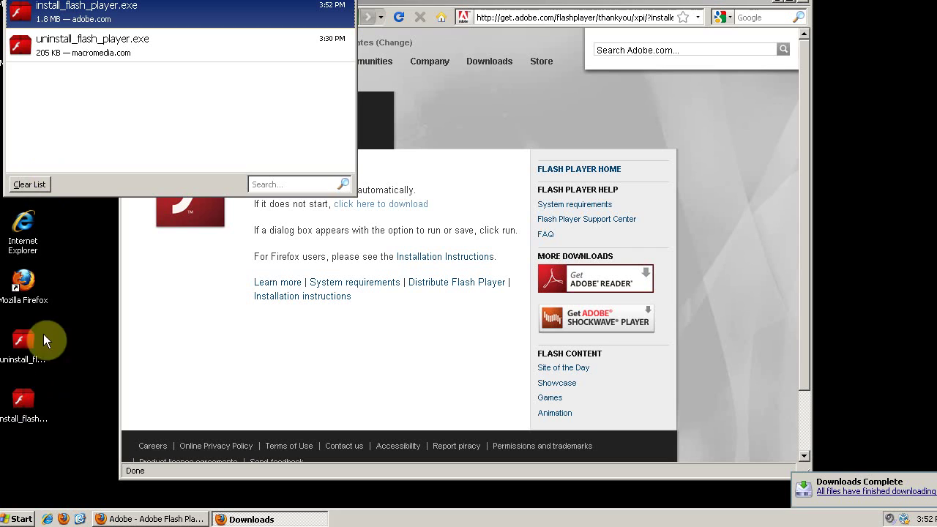
click(40, 184)
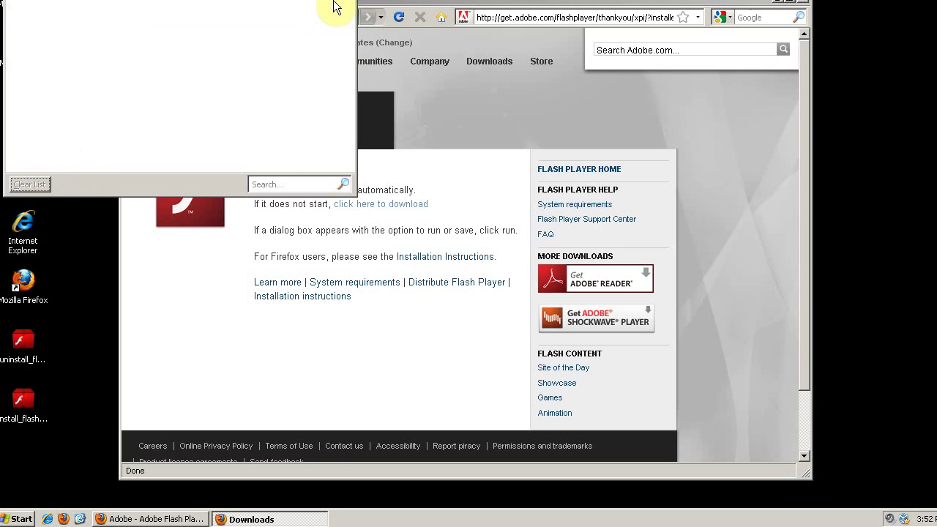
click(346, 3)
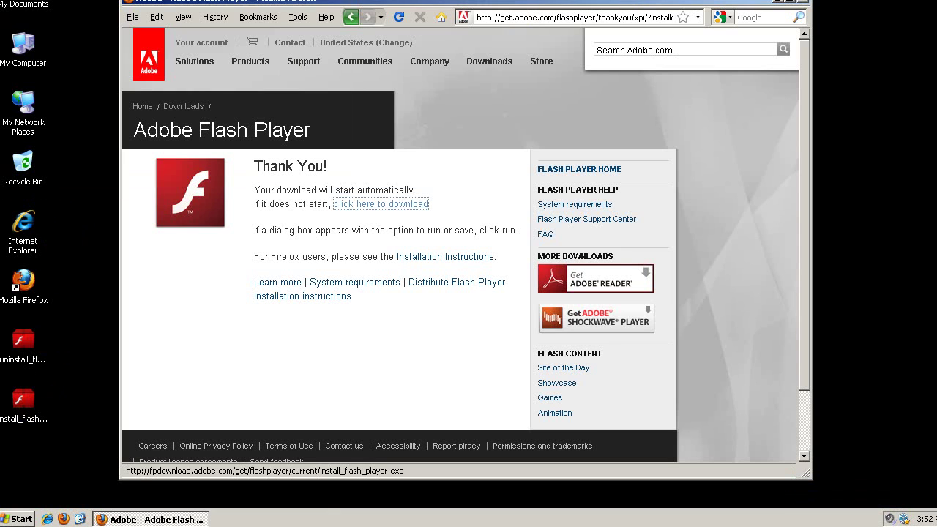
- Close the browser, run install_flash_player.exe from the desktop, and close the finished plugin setup
click(806, 3)
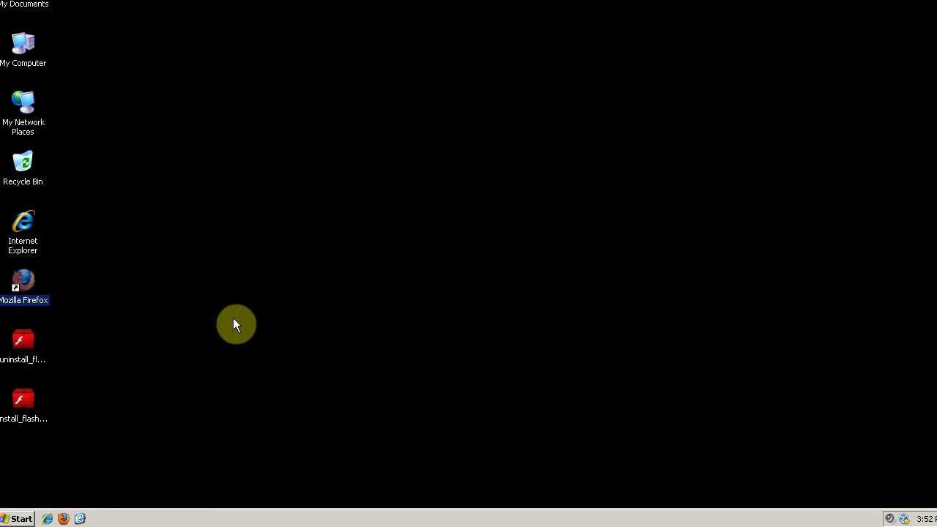
double_click(28, 401)
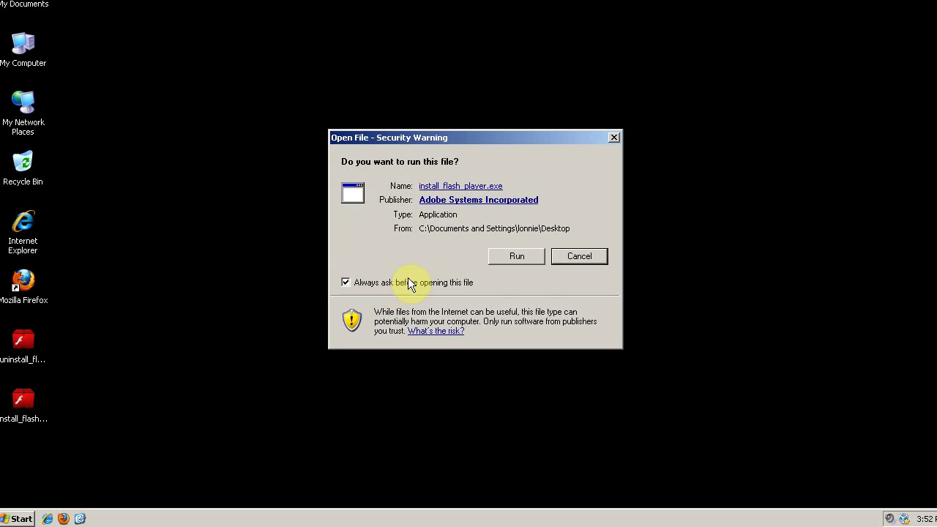
click(529, 255)
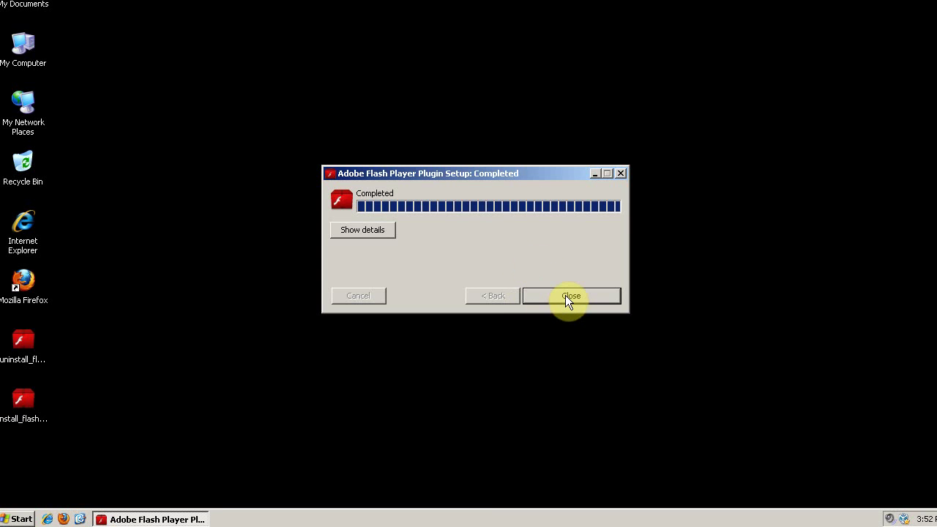
click(570, 295)
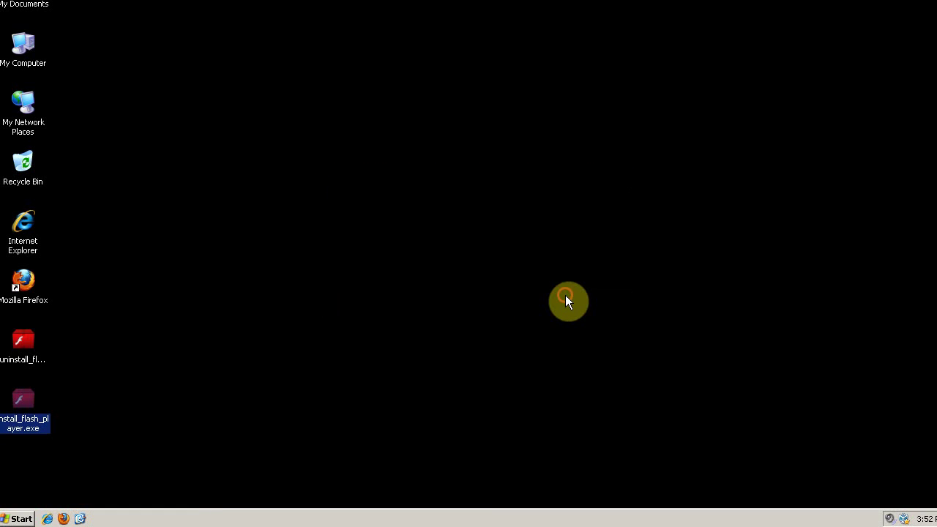
- Reopen Firefox, check the Add-ons window for installed extensions, close it, and reposition the browser window on the desktop
double_click(20, 284)
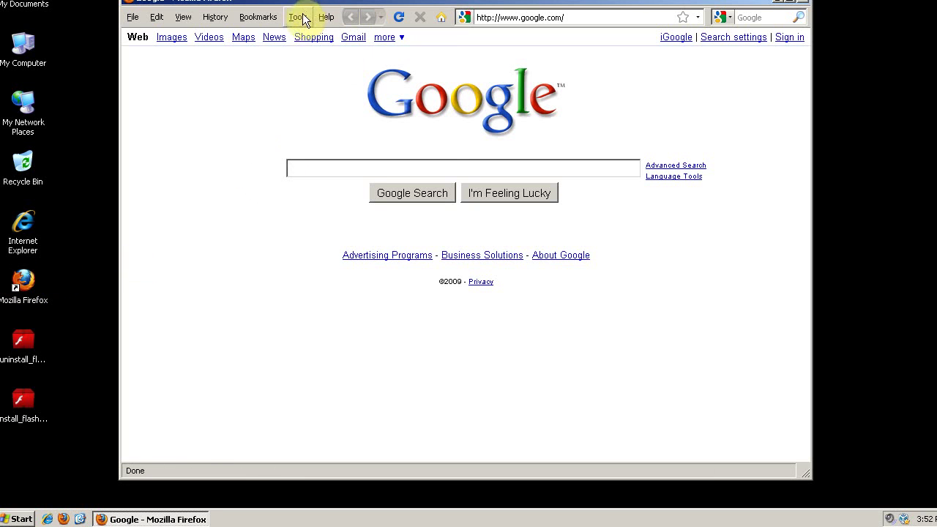
click(298, 17)
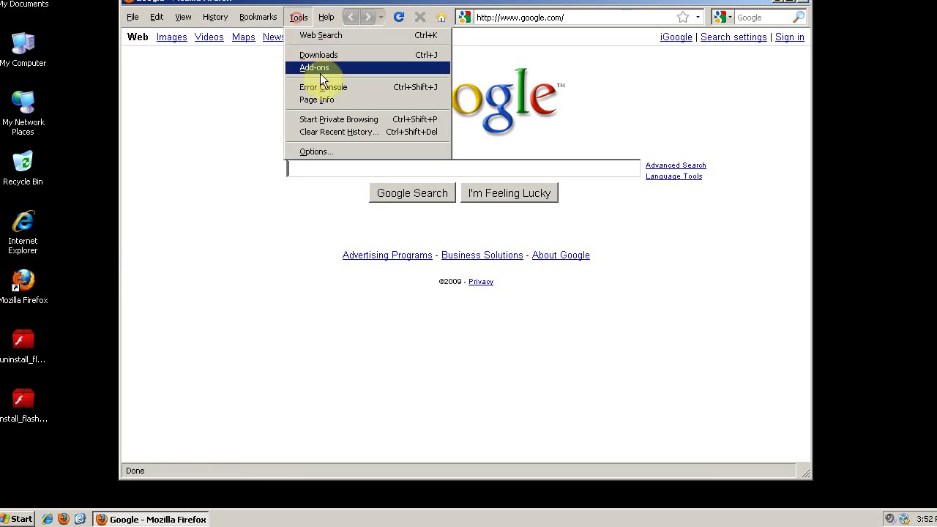
click(304, 65)
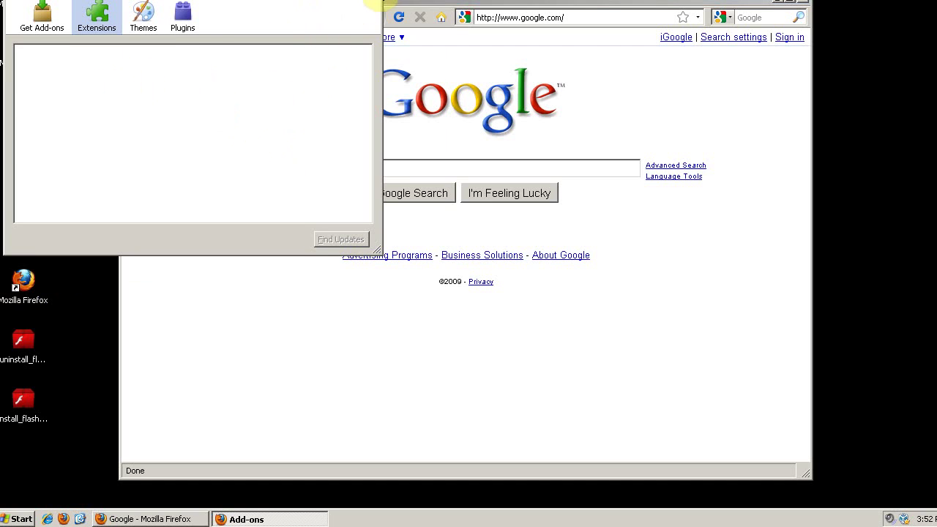
click(372, 3)
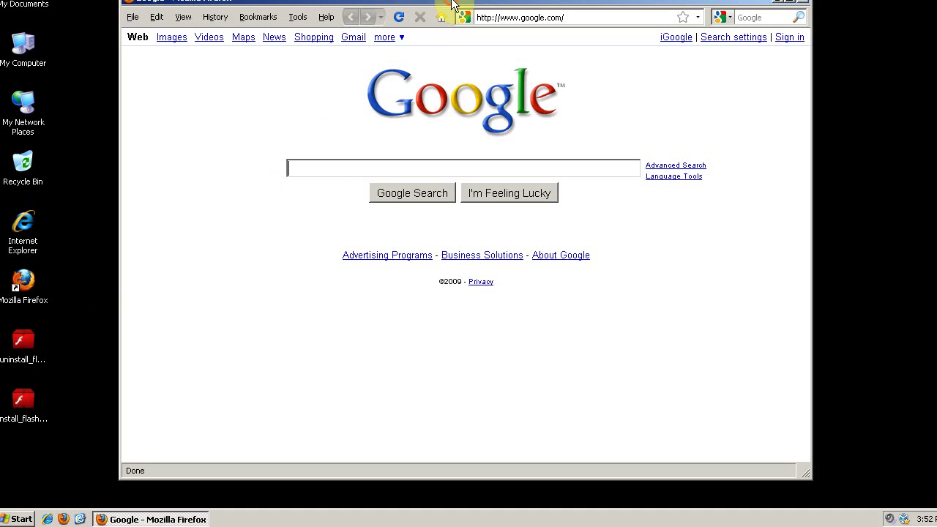
drag(449, 2, 489, 18)
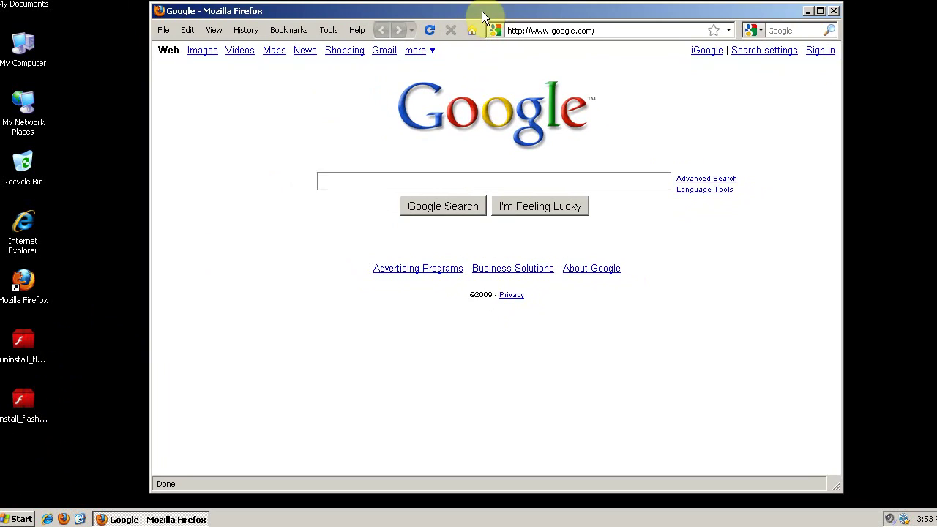
drag(482, 12, 476, 14)
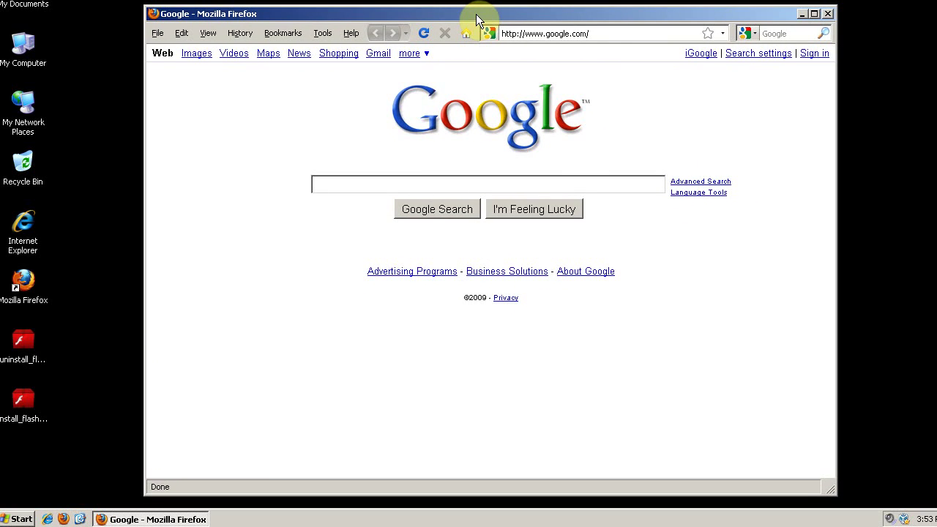